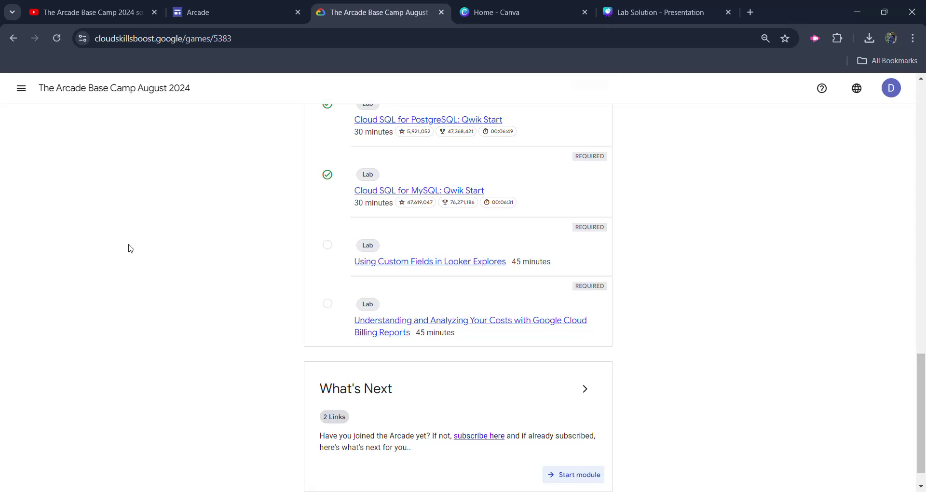
Review the Level Up! module's labs on the Arcade Base Camp August 2024 course page
left_click_drag(50, 88, 204, 96)
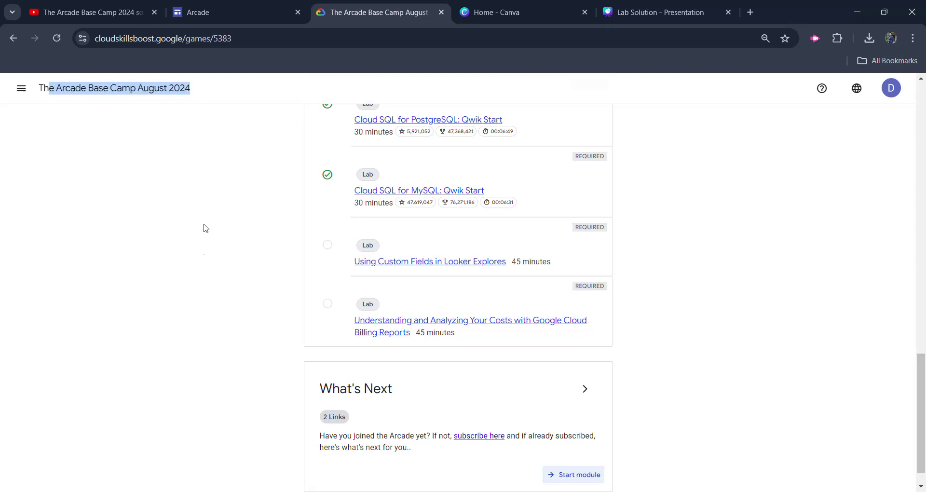
left_click(202, 241)
scroll(386, 265, "up", 1)
scroll(341, 271, "up", 3)
scroll(341, 271, "down", 4)
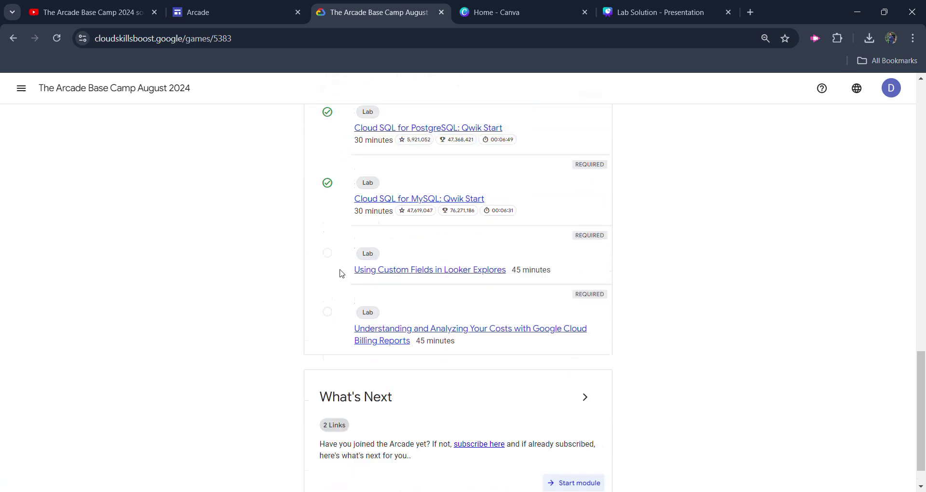
scroll(350, 248, "up", 1)
left_click_drag(350, 298, 506, 300)
left_click(634, 338)
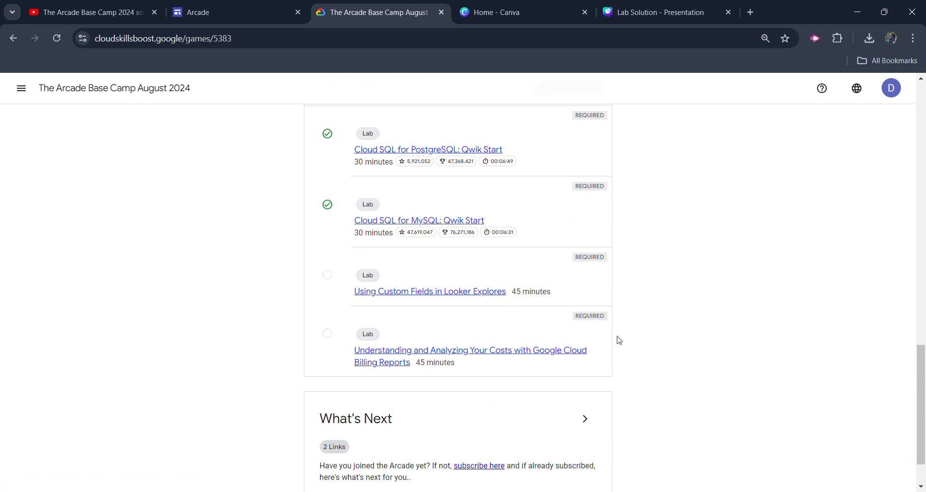
scroll(627, 337, "up", 2)
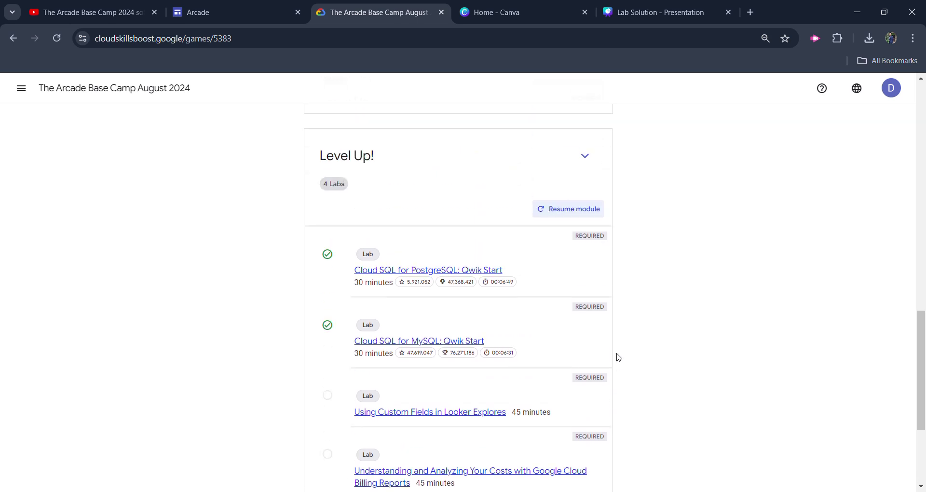
scroll(552, 270, "up", 3)
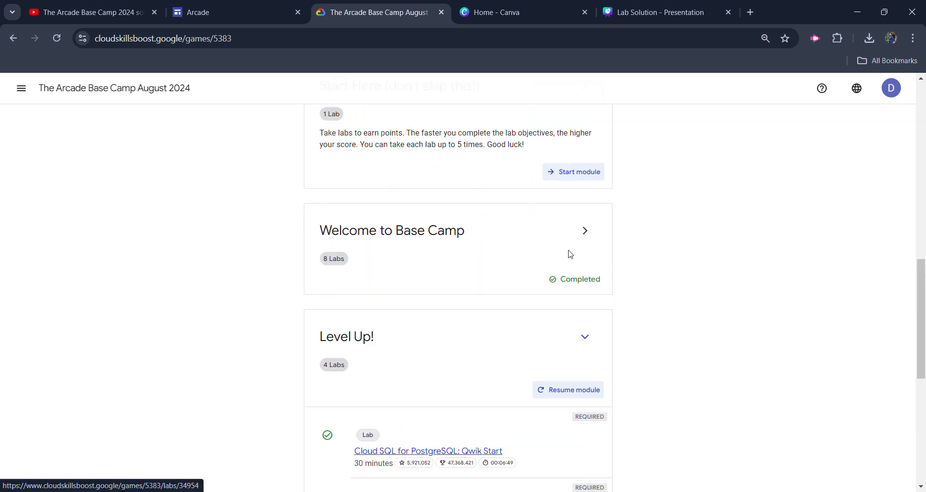
Expand the Welcome to Base Camp module and look through its list of labs
left_click(586, 230)
scroll(530, 304, "down", 4)
scroll(502, 316, "down", 2)
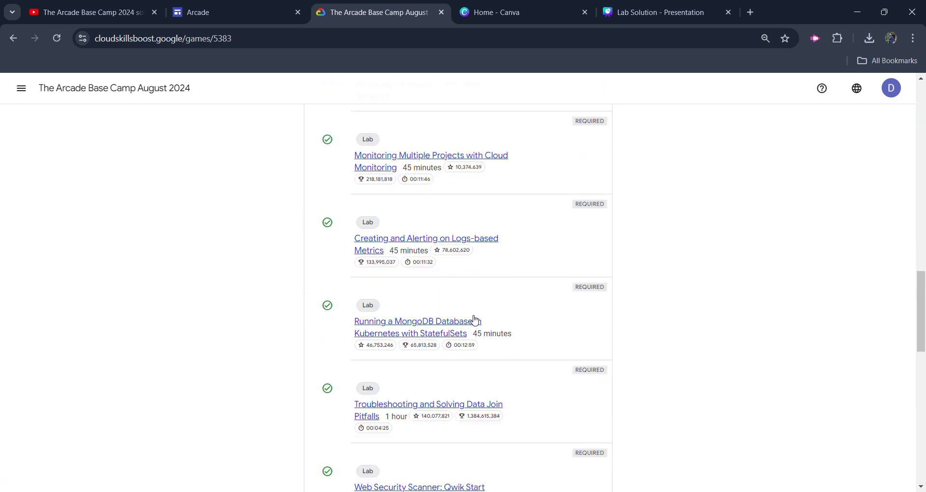
scroll(474, 320, "down", 6)
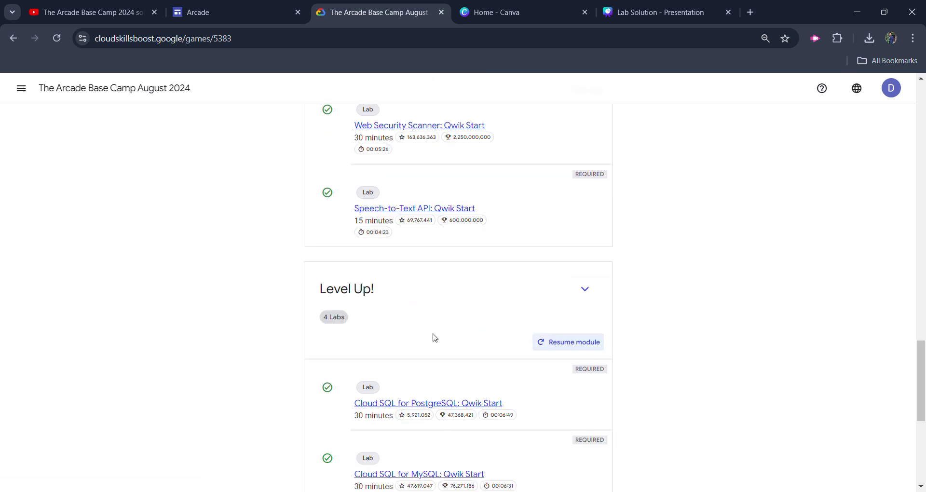
Switch to the YouTube playlist The Arcade Base Camp 2024 solutions and look through its videos
left_click(92, 12)
scroll(498, 314, "up", 3)
scroll(477, 364, "down", 6)
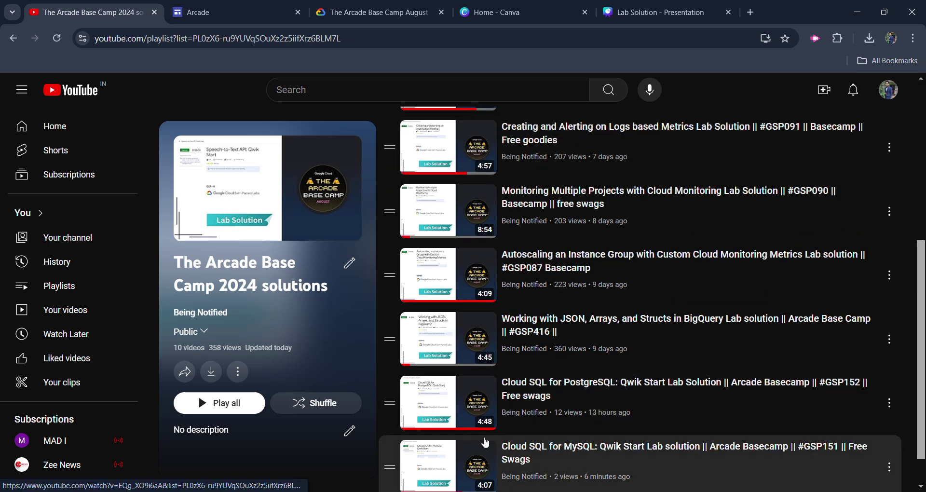
scroll(485, 442, "down", 1)
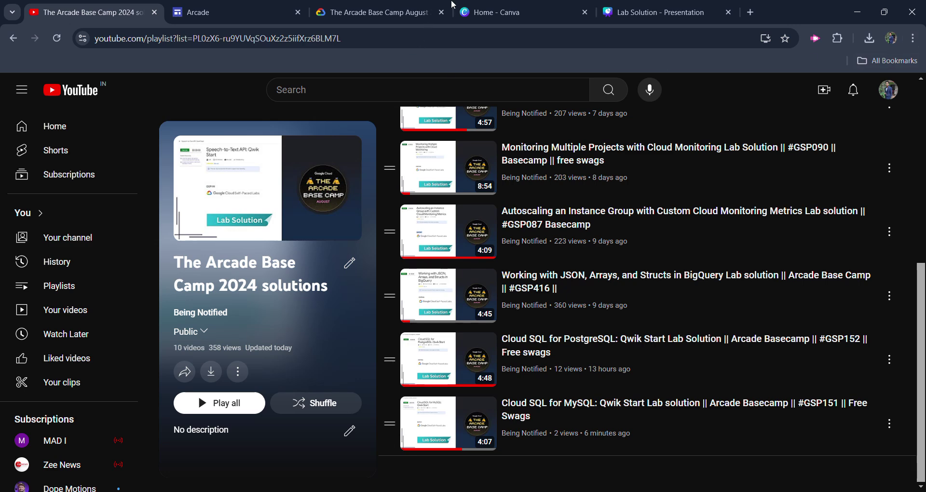
Return to the Arcade Base Camp August 2024 course page and open the lab Using Custom Fields in Looker Explores
left_click(379, 12)
scroll(415, 382, "down", 5)
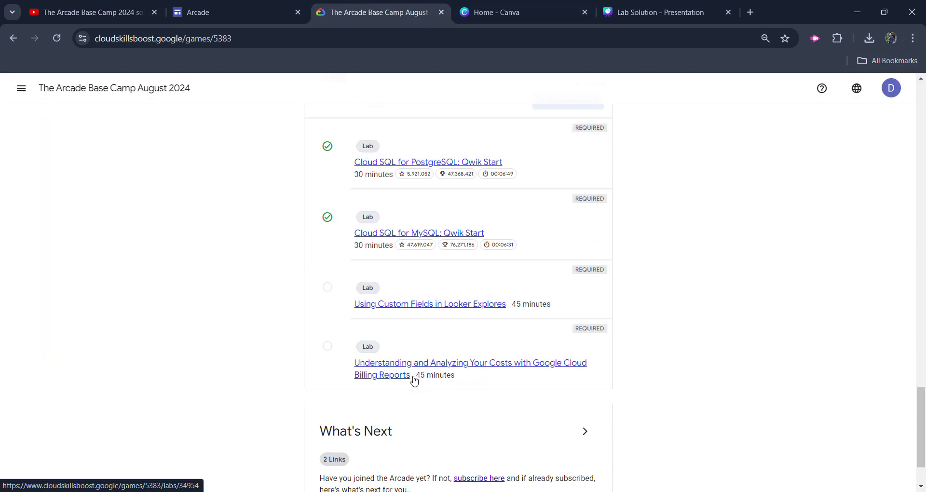
left_click(422, 306)
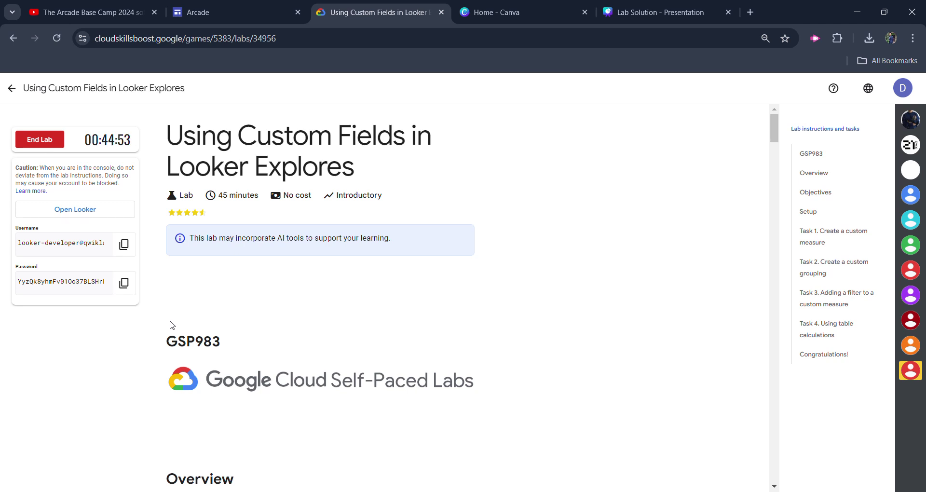
Open the lab's Looker login page in an incognito window
left_click(115, 288)
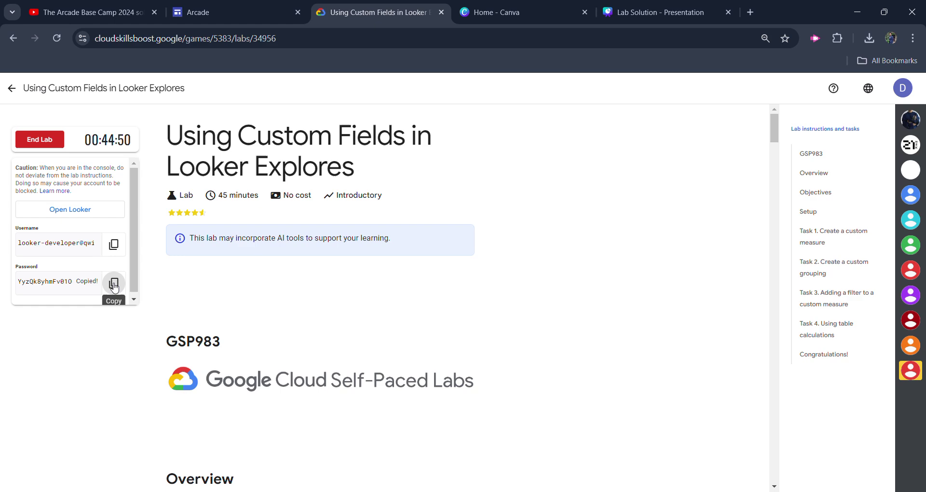
right_click(93, 216)
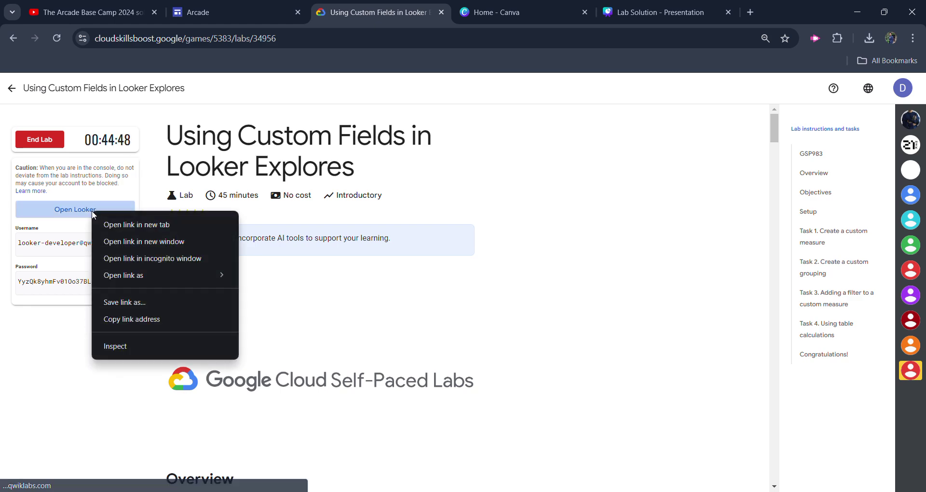
left_click(162, 255)
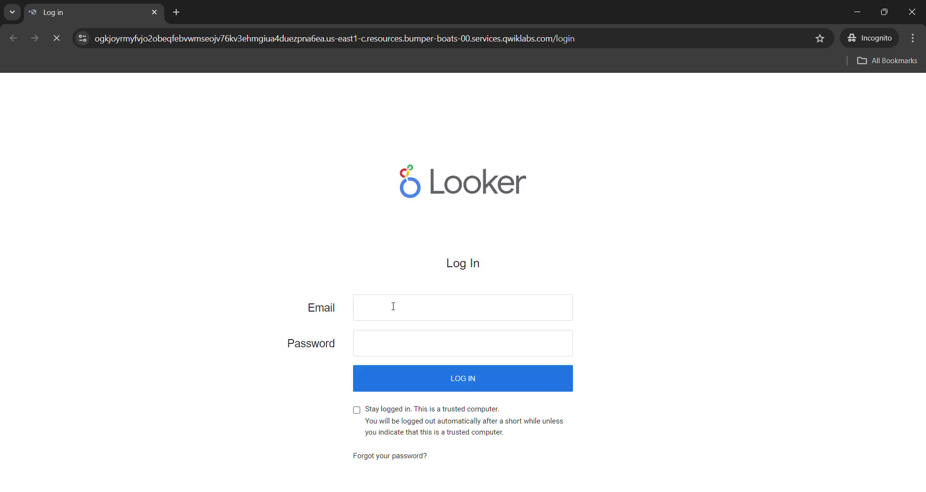
Copy the username from the lab page into the Email field of the Looker login form
left_click(393, 307)
key("alt+Tab")
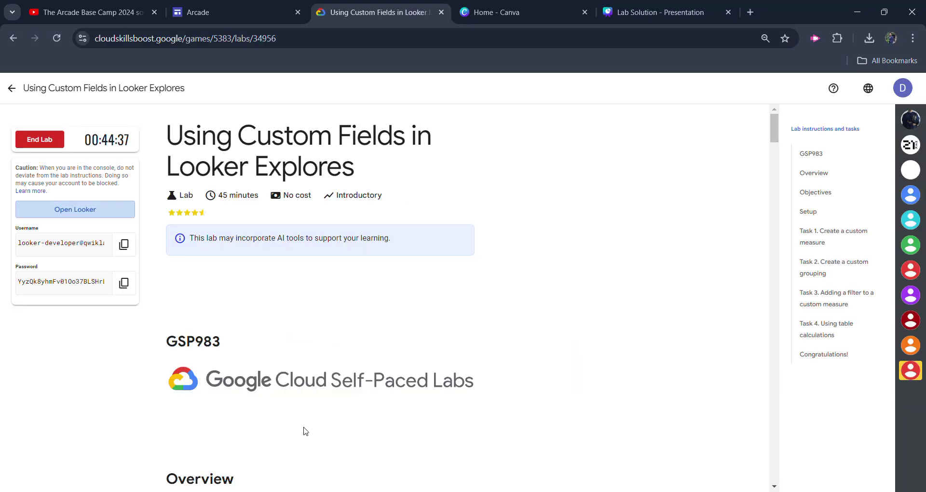
left_click(123, 244)
key("alt+Tab")
key("ctrl+v")
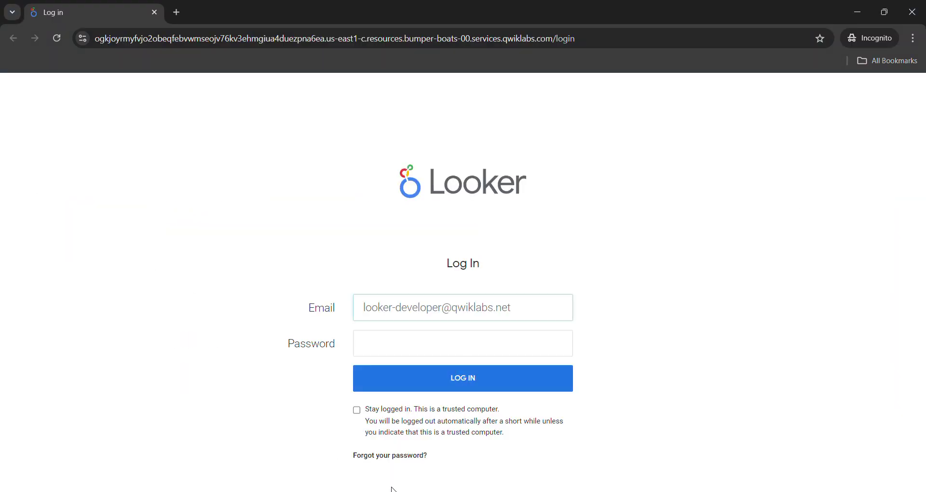
Copy the lab password into the Password field of the Looker login form and log in
key("alt+Tab")
left_click(124, 283)
key("alt+Tab")
left_click(507, 345)
key("ctrl+v")
left_click(506, 376)
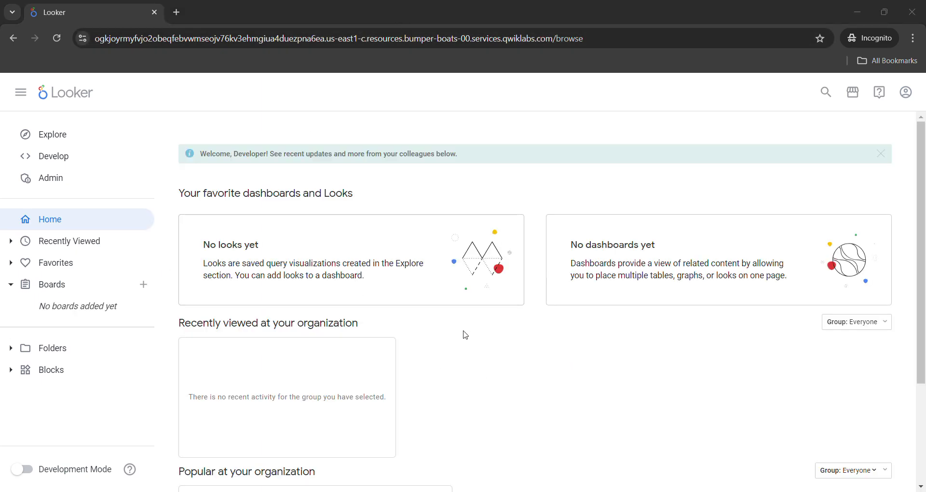
Open the Order Items Explore under E-Commerce Training
left_click(73, 141)
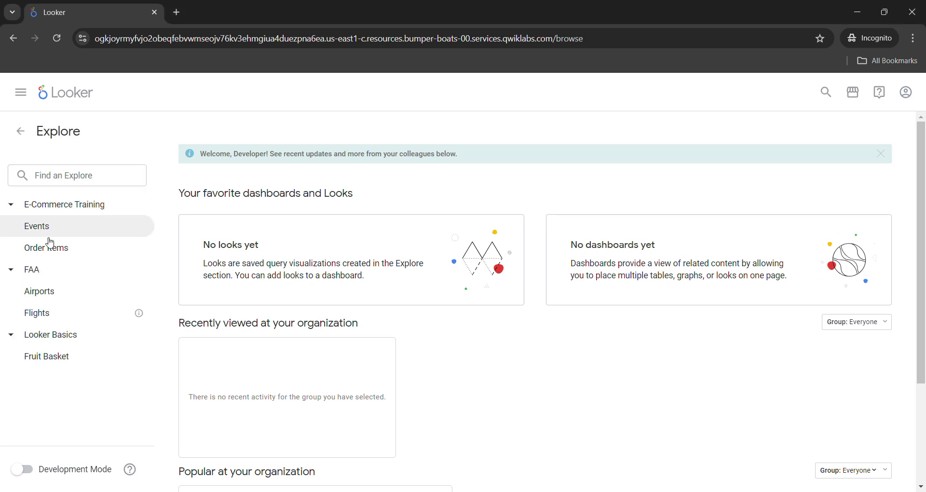
left_click(51, 255)
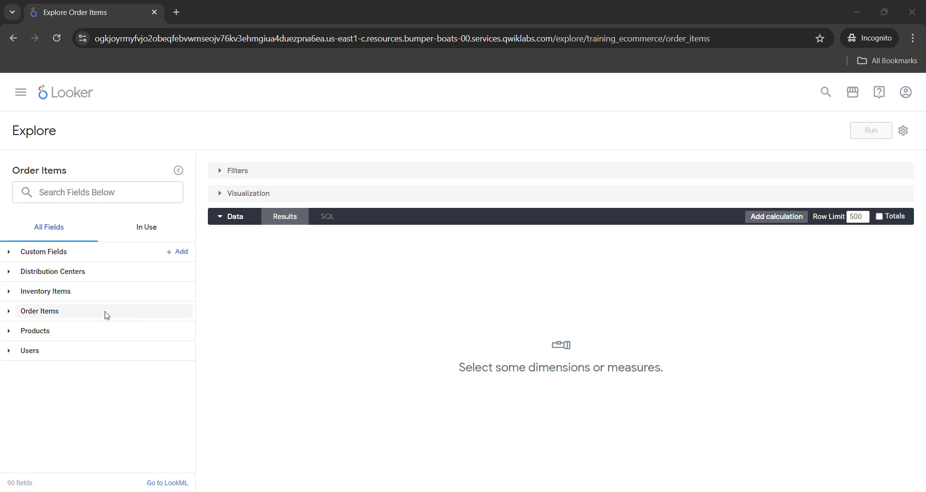
left_click(17, 314)
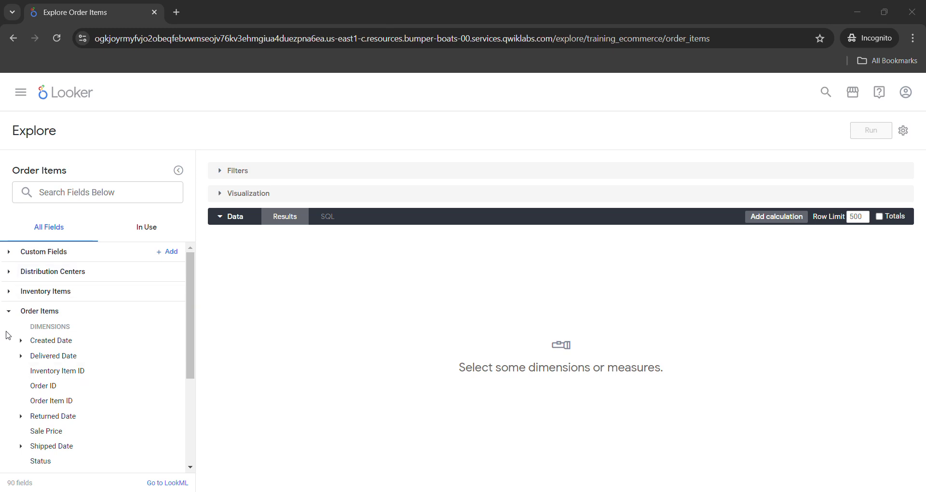
left_click(13, 312)
Create a custom measure that aggregates the Inventory Items Cost dimension as an Average
left_click(9, 292)
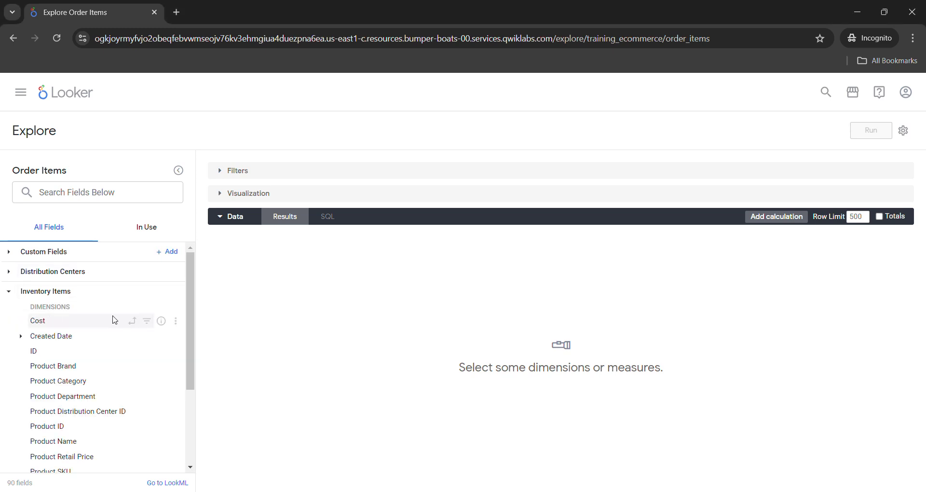
left_click(178, 325)
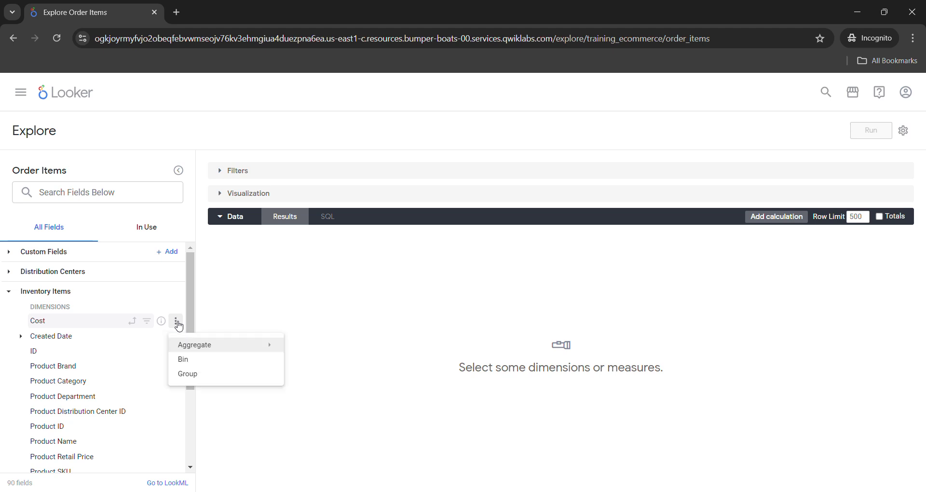
mouse_move(227, 344)
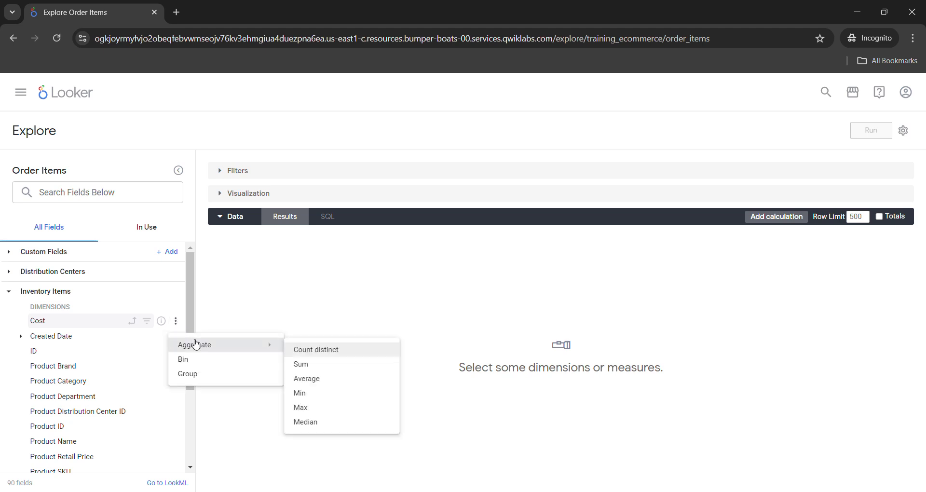
left_click(382, 383)
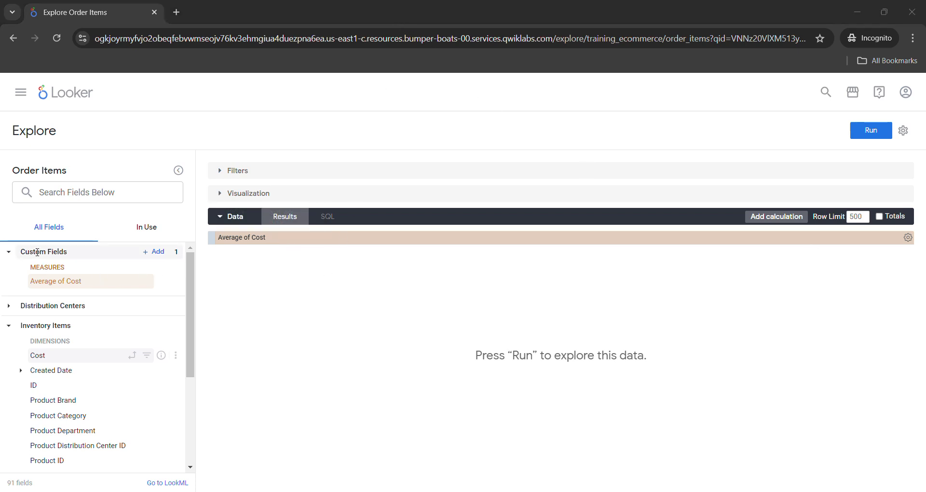
Start a new Custom Measure in the Custom Fields section
left_click(154, 254)
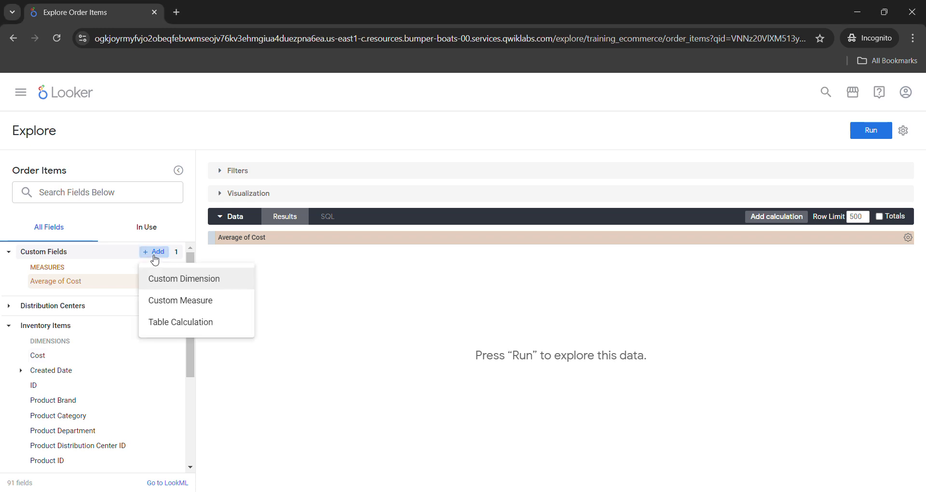
left_click(202, 303)
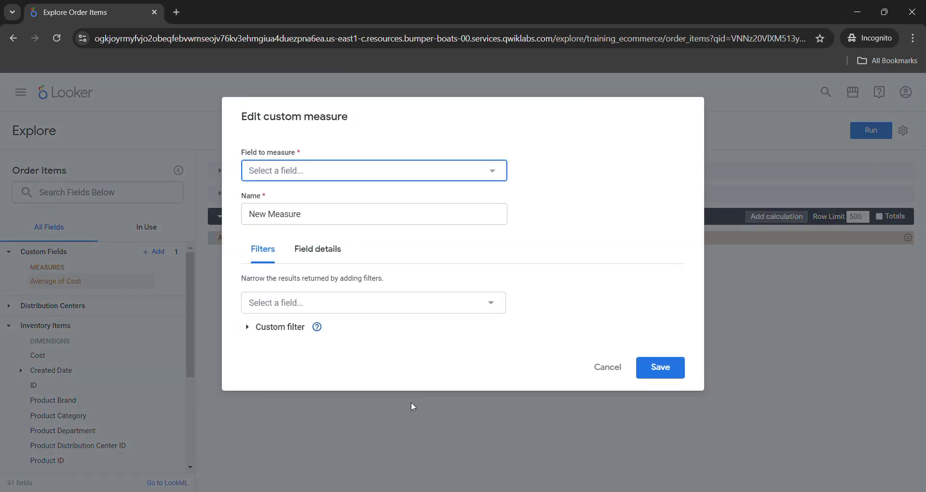
Switch to the lab page and read the Task 1 instructions for the custom measure's field, type, name and format
left_click(360, 488)
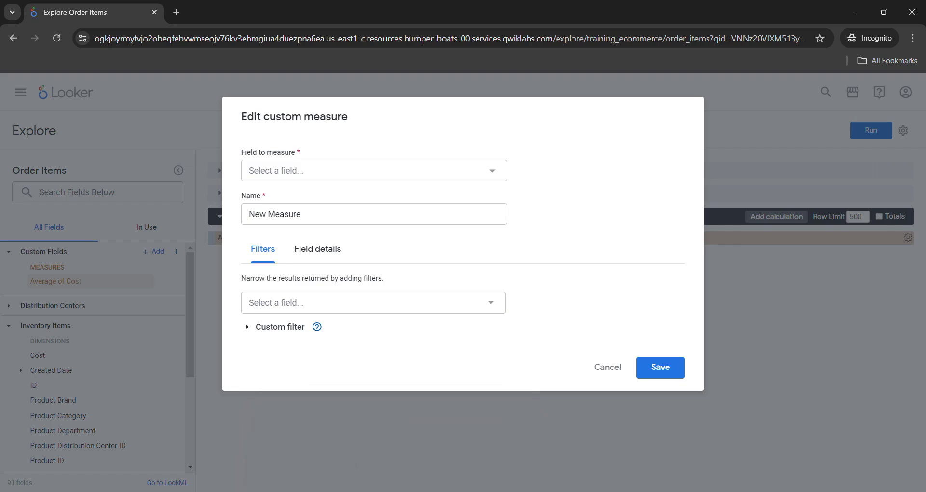
left_click(424, 434)
left_click(820, 232)
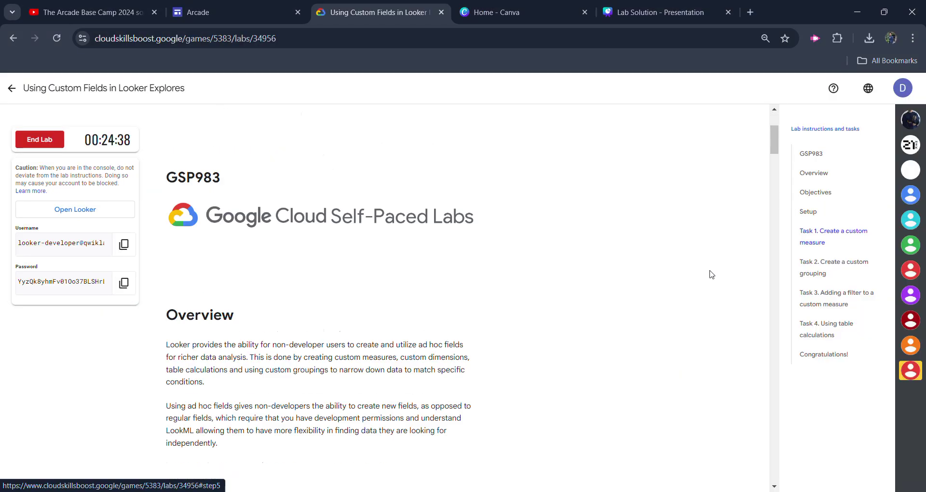
scroll(314, 316, "down", 10)
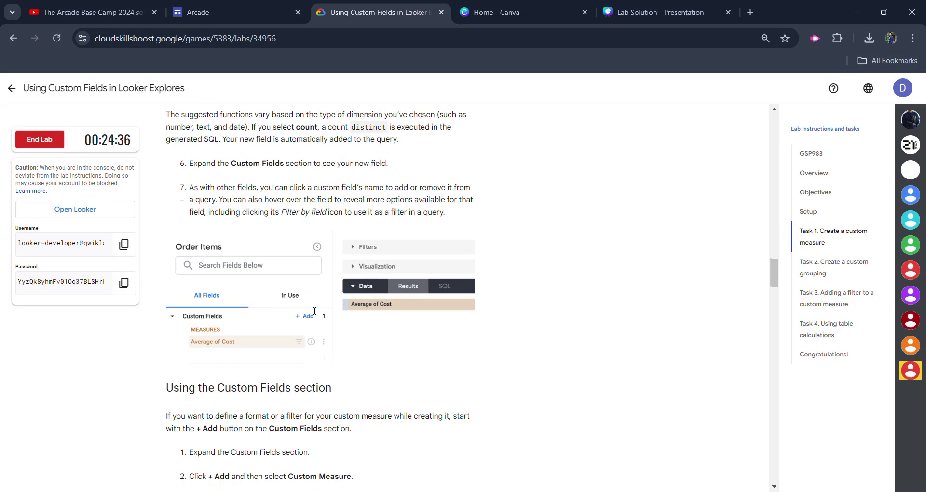
scroll(335, 249, "down", 4)
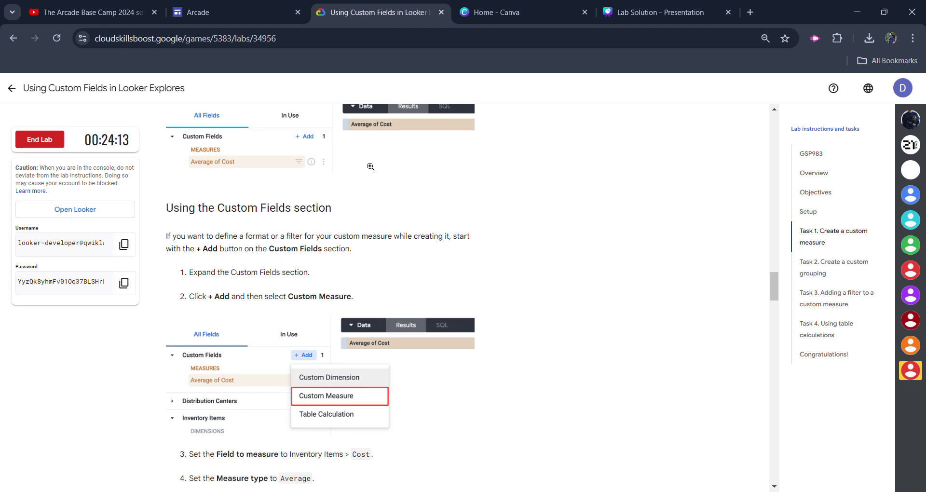
scroll(373, 248, "up", 1)
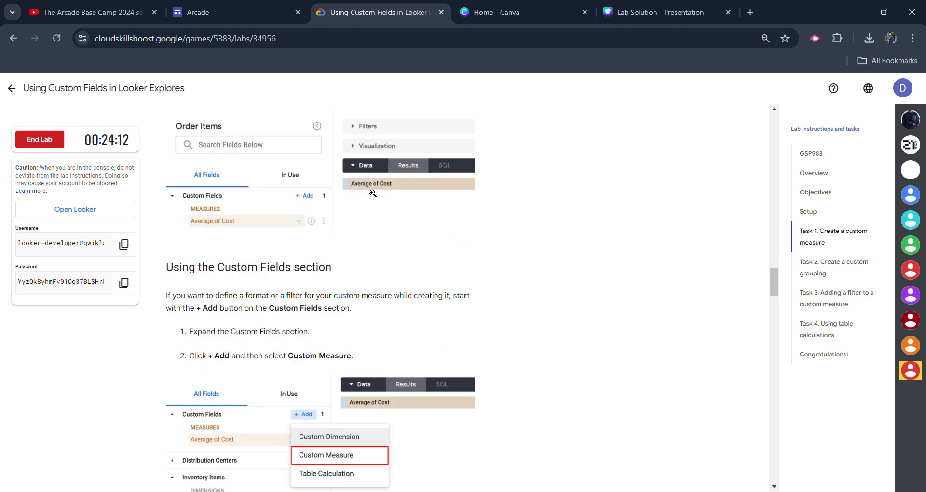
scroll(372, 248, "down", 4)
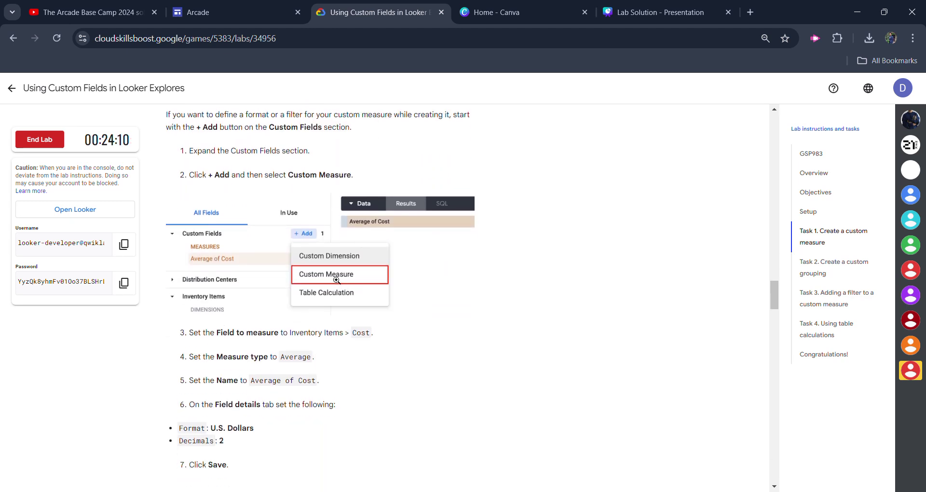
scroll(337, 281, "down", 2)
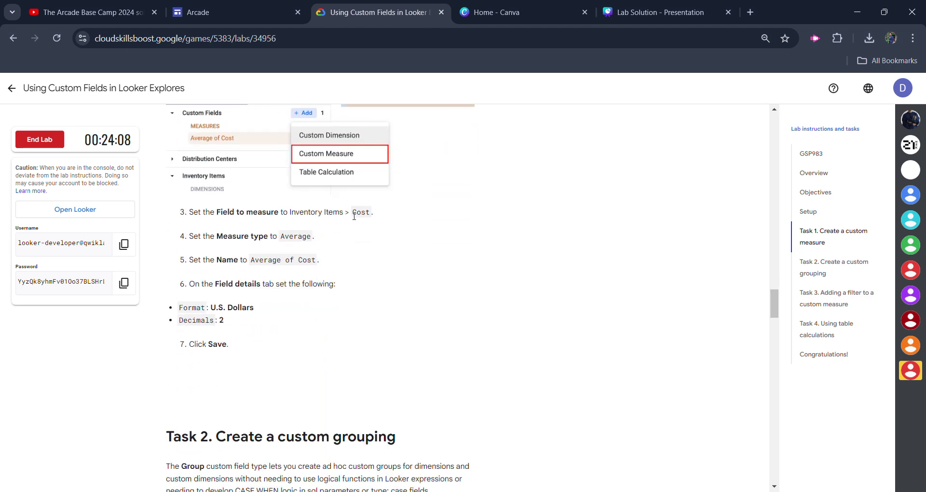
Copy Cost from the lab page, set the custom measure's field to Inventory Items Cost in Looker, and set its measure type to Average
left_click_drag(354, 216, 368, 214)
left_click_drag(368, 214, 369, 214)
key("alt+Tab")
left_click(314, 166)
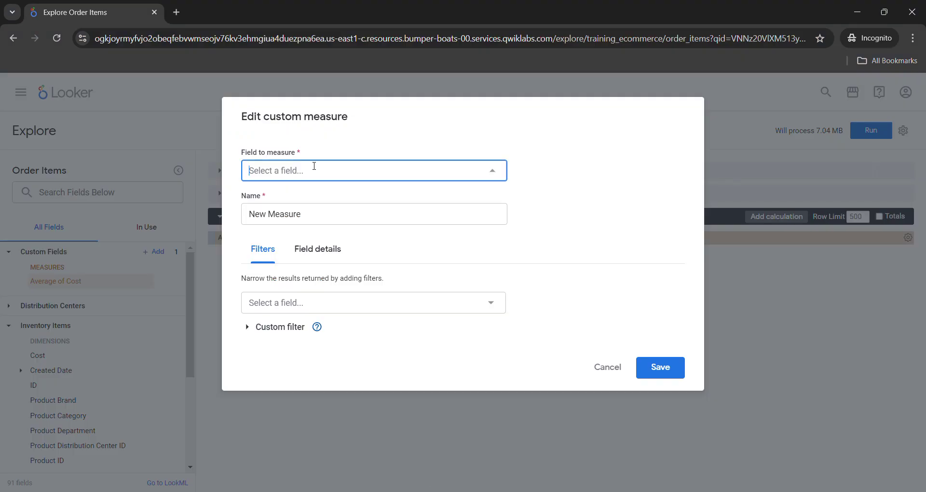
key("ctrl+v")
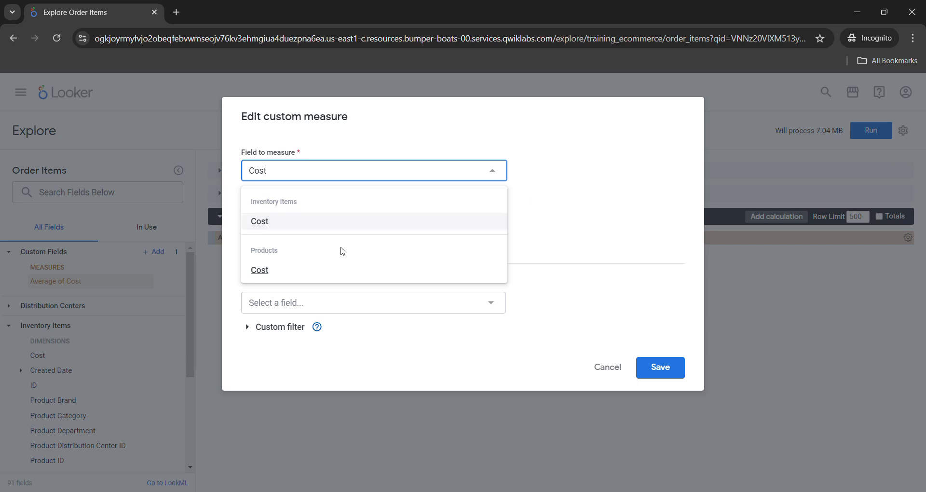
left_click(294, 227)
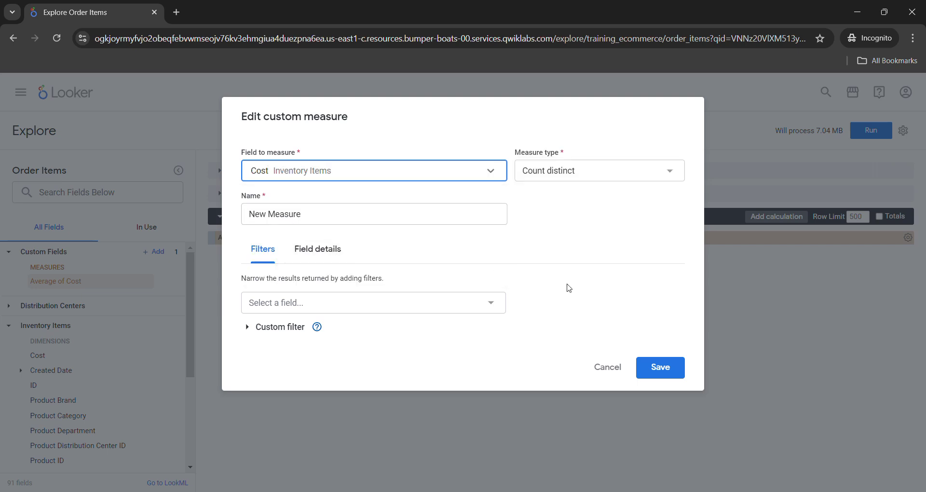
left_click(541, 173)
left_click(563, 236)
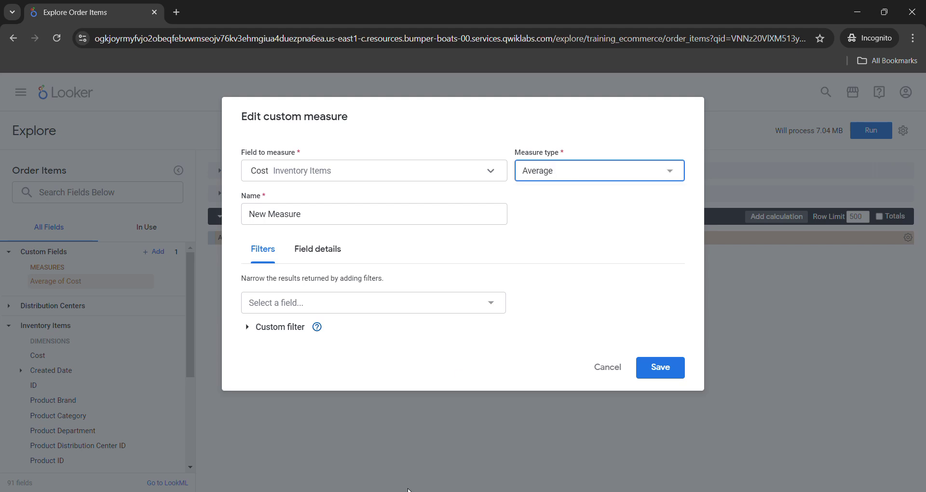
Copy the measure name from the lab page and rename the new custom measure in Looker as Average of Cost
mouse_move(408, 485)
left_click(347, 444)
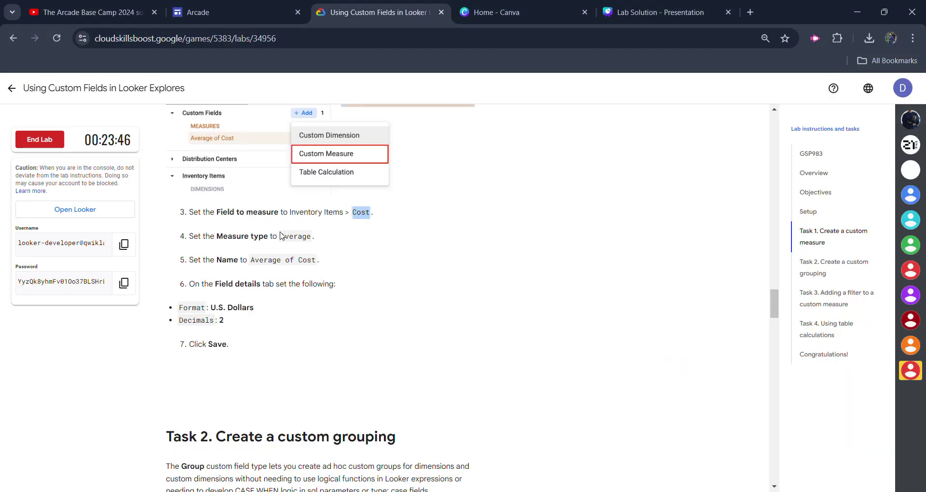
left_click_drag(251, 260, 317, 261)
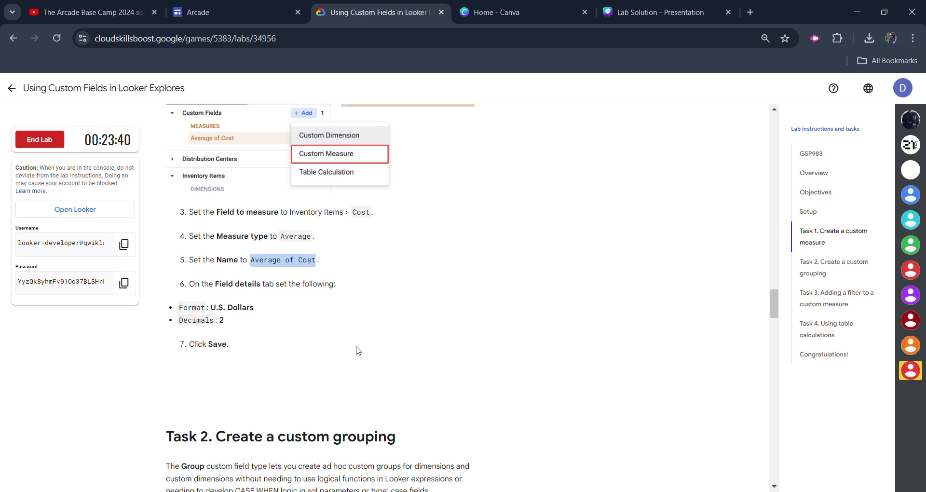
left_click(454, 459)
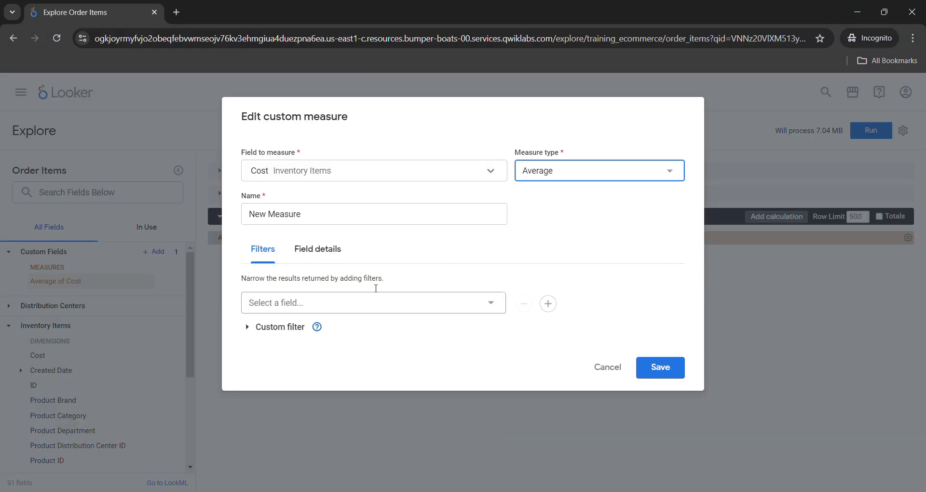
left_click(375, 220)
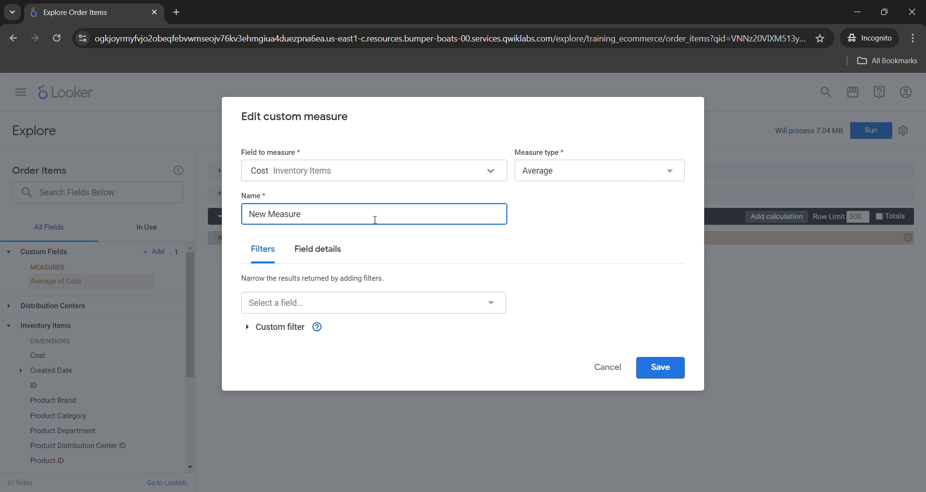
key("BackSpace")
key("BackSpace")
key("BackSpace")
key("BackSpace")
key("BackSpace")
key("BackSpace")
key("BackSpace")
key("BackSpace")
key("BackSpace")
key("ctrl+v")
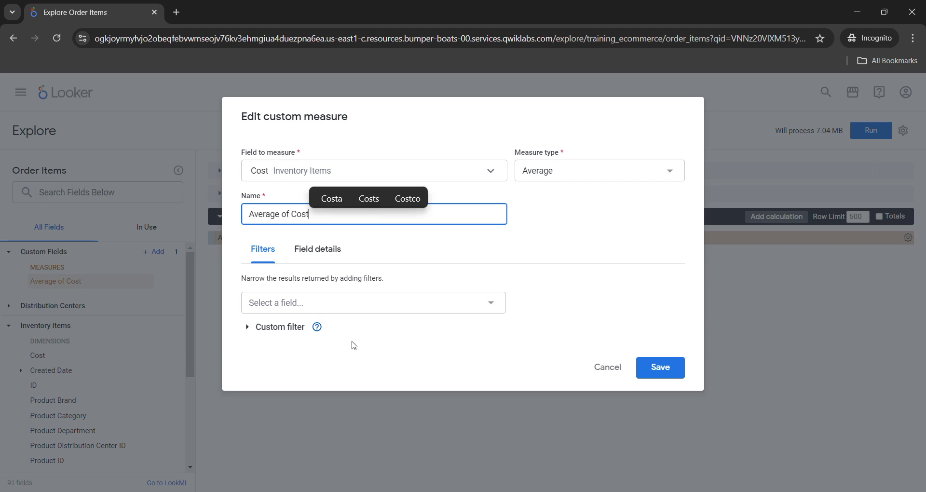
Check the format settings required on the lab page and look through the custom measure's field details and filters in Looker
mouse_move(393, 490)
left_click(322, 442)
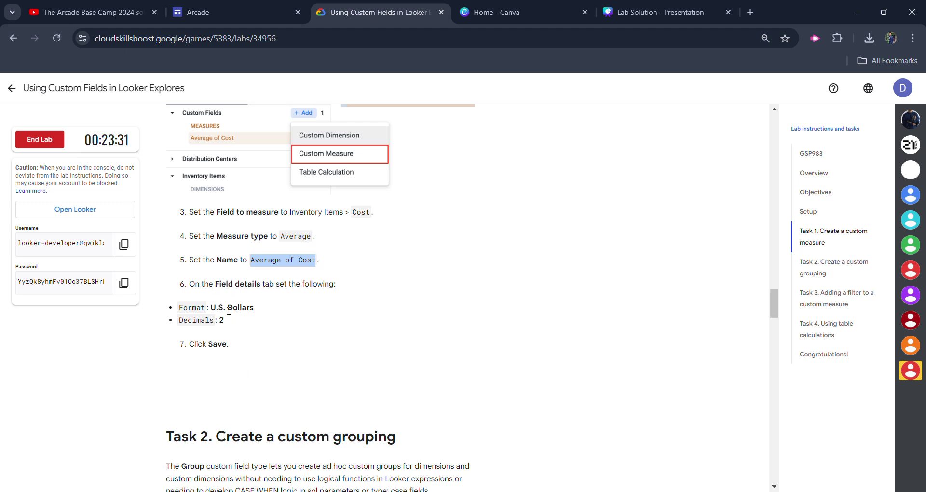
mouse_move(410, 488)
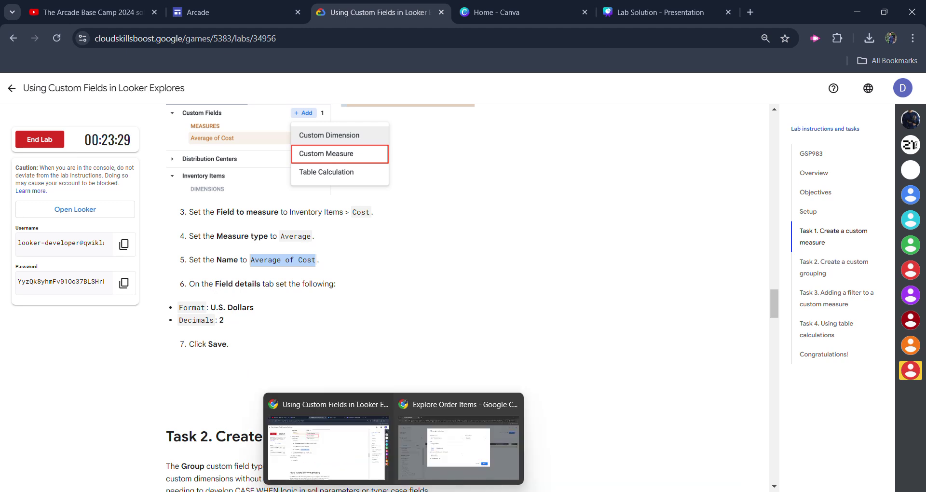
left_click(454, 400)
left_click(324, 260)
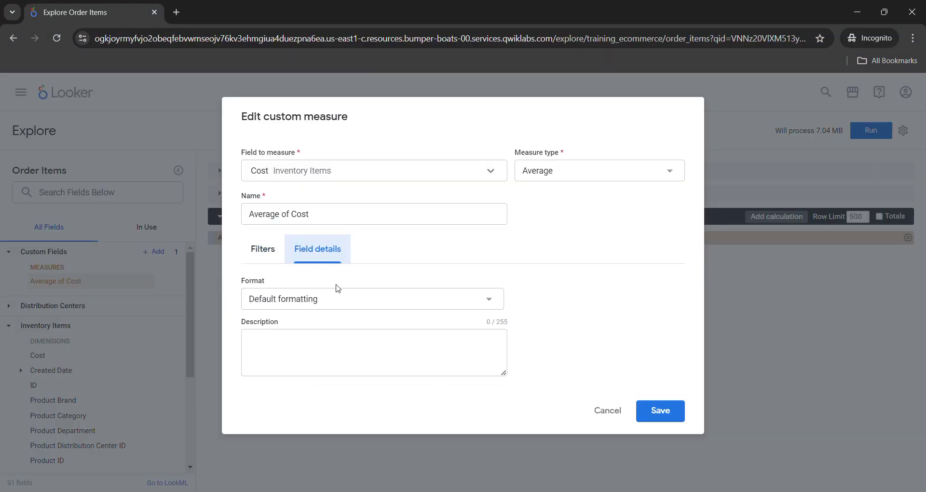
left_click(261, 252)
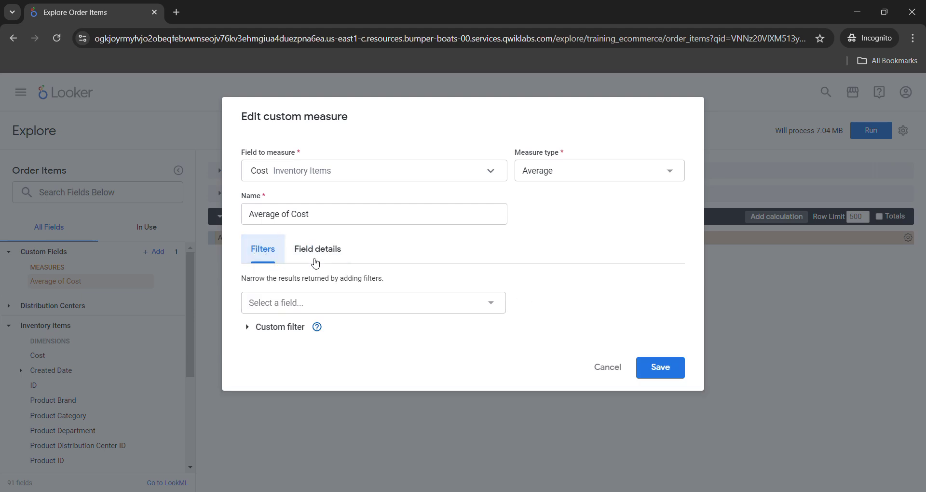
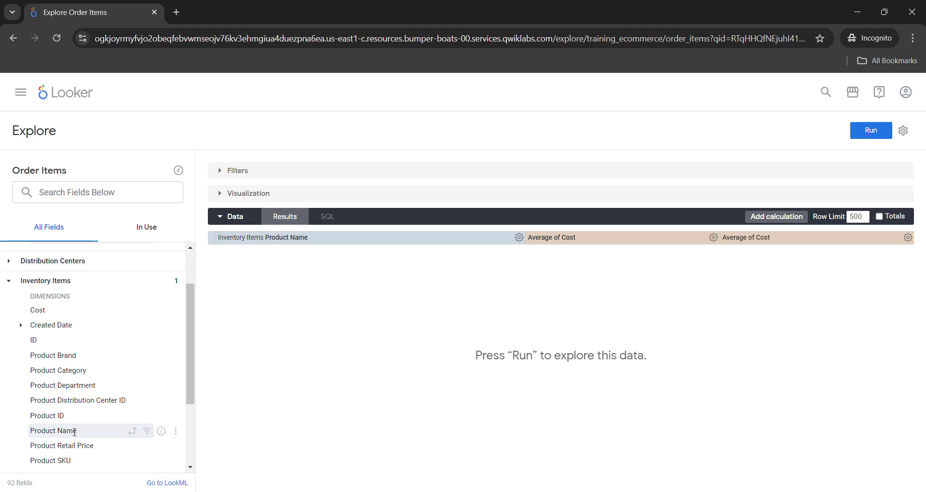
Collapse the Inventory Items section, expand the Users section, and check the Country filter instruction on the lab page
left_click(8, 282)
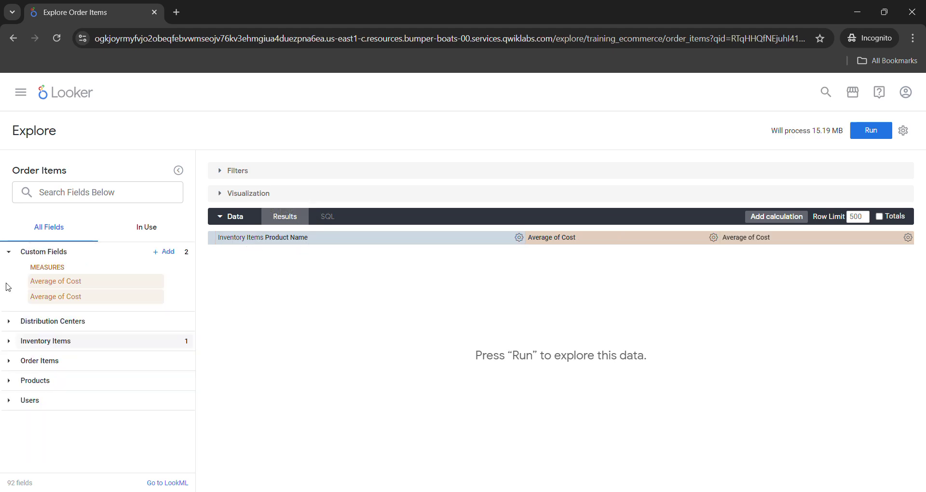
left_click(10, 402)
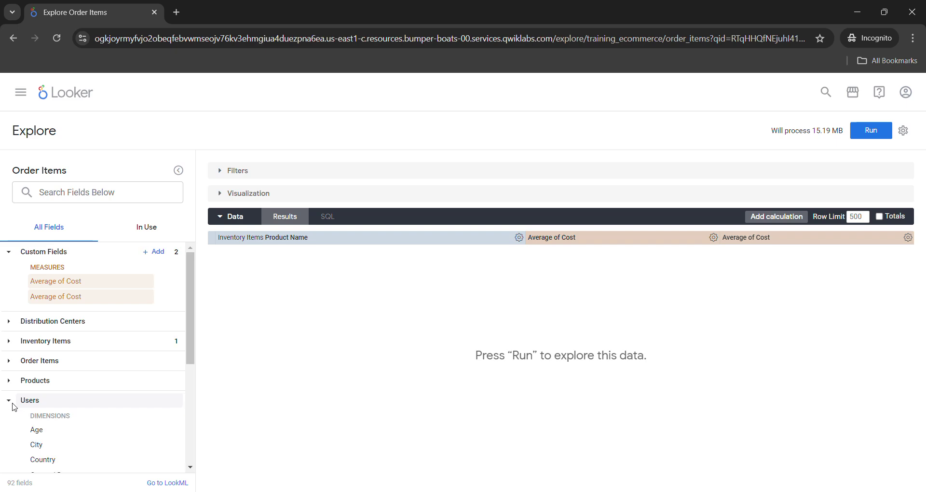
scroll(25, 400, "down", 3)
key("alt+Tab")
scroll(184, 320, "down", 3)
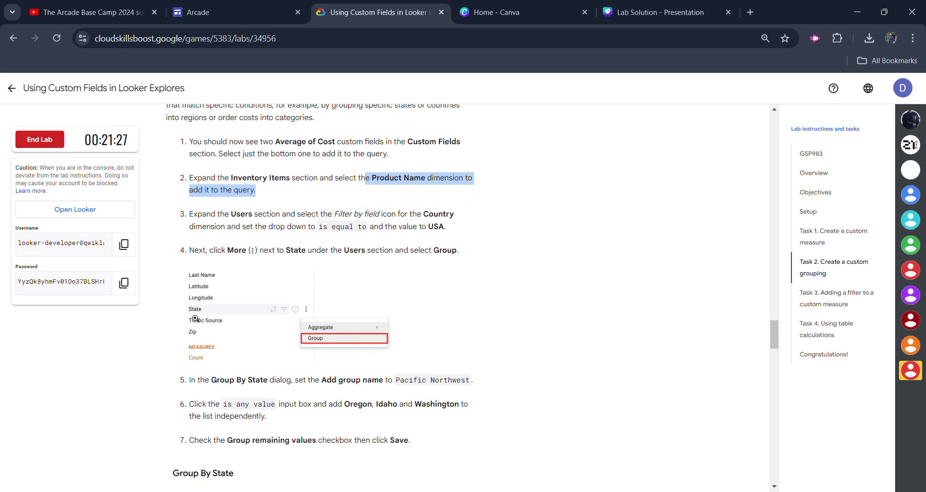
key("alt+Tab")
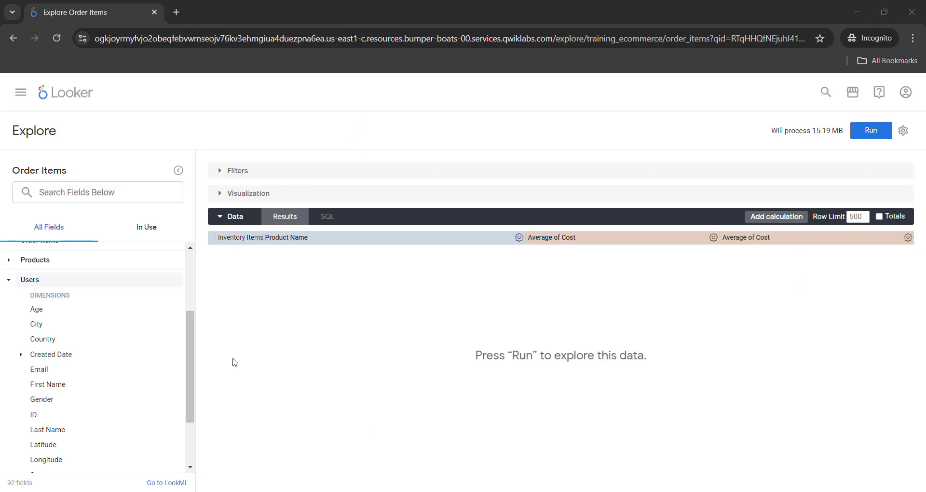
Filter the query by the Users Country dimension, with the condition is equal to USA
mouse_move(116, 343)
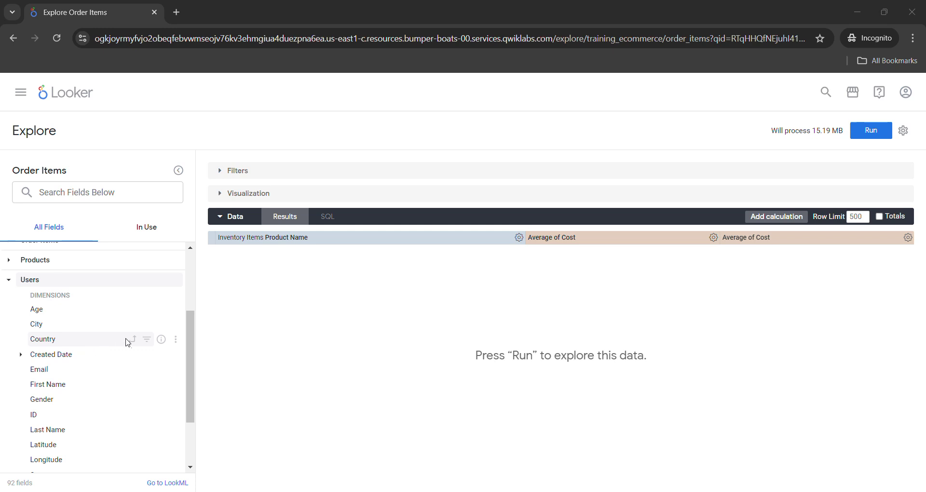
left_click(143, 342)
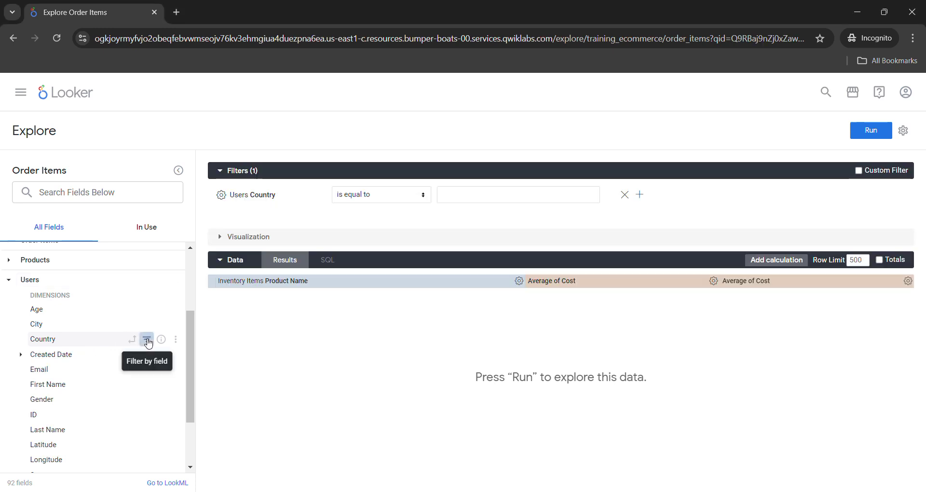
left_click(450, 196)
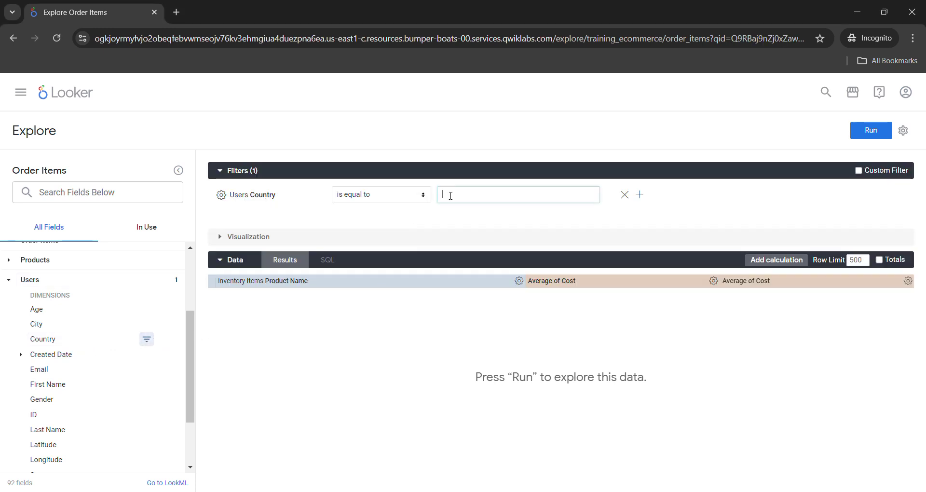
type("USA")
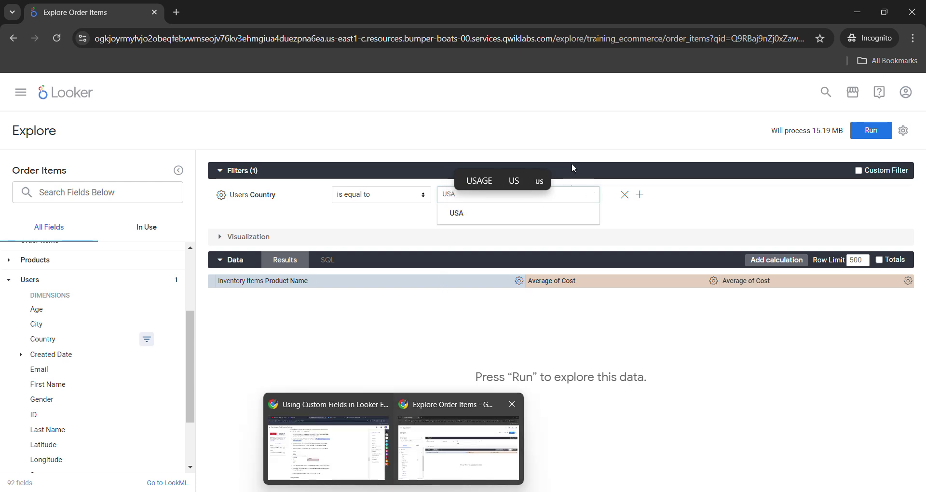
left_click(544, 222)
Switch to the lab page and reread the Task 2 instructions for the Country filter and the State group
mouse_move(376, 488)
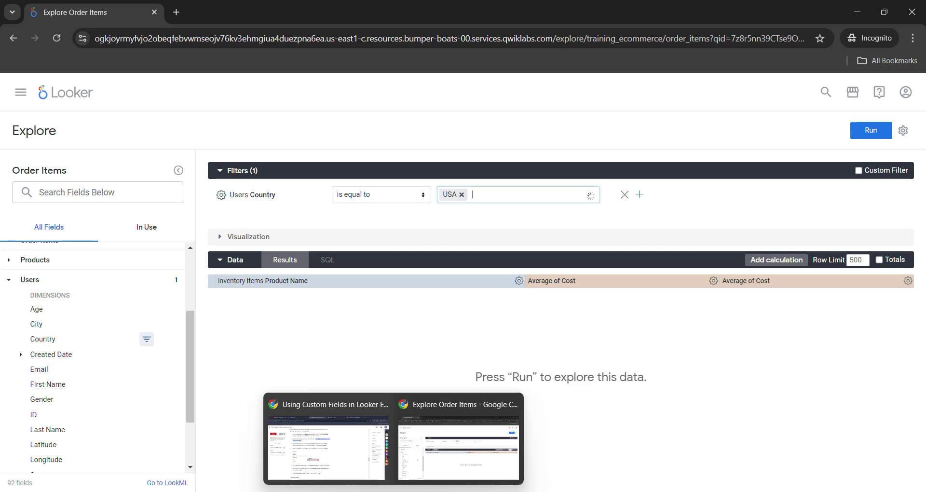
left_click(345, 455)
scroll(363, 297, "up", 1)
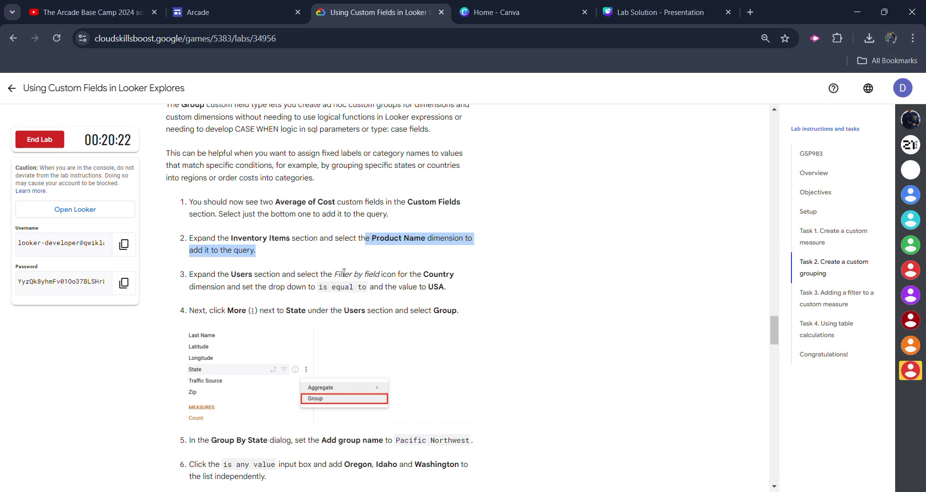
left_click_drag(245, 274, 288, 289)
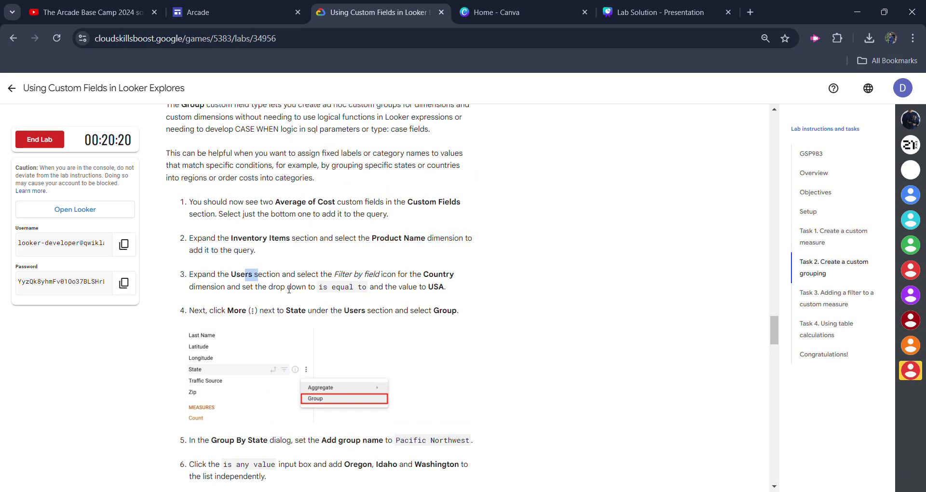
left_click_drag(390, 275, 434, 276)
left_click_drag(331, 287, 446, 288)
left_click(416, 321)
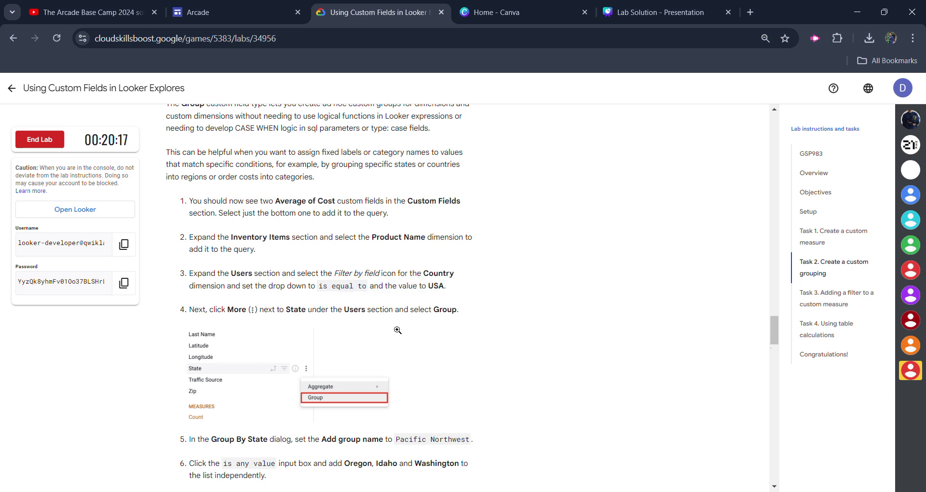
scroll(397, 330, "down", 1)
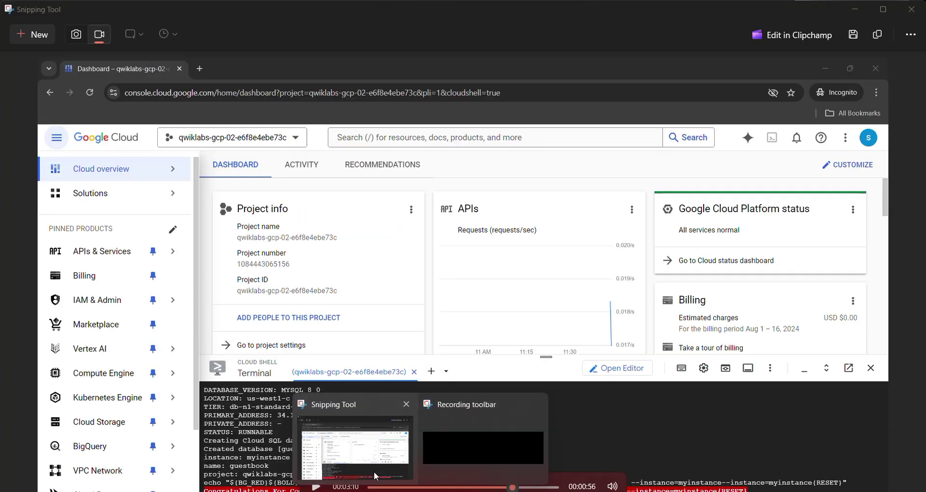
Return to the Looker Explore and start a custom group on the State dimension under Users
mouse_move(394, 490)
left_click(415, 458)
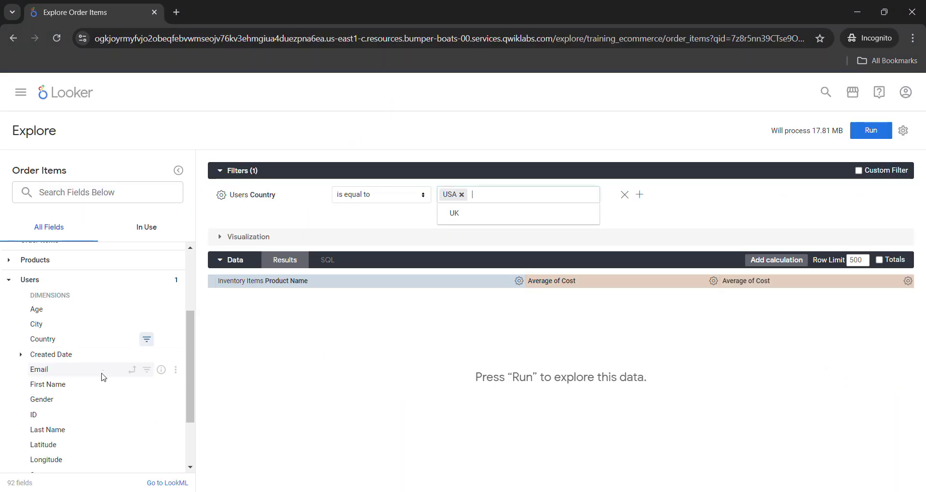
scroll(81, 415, "down", 2)
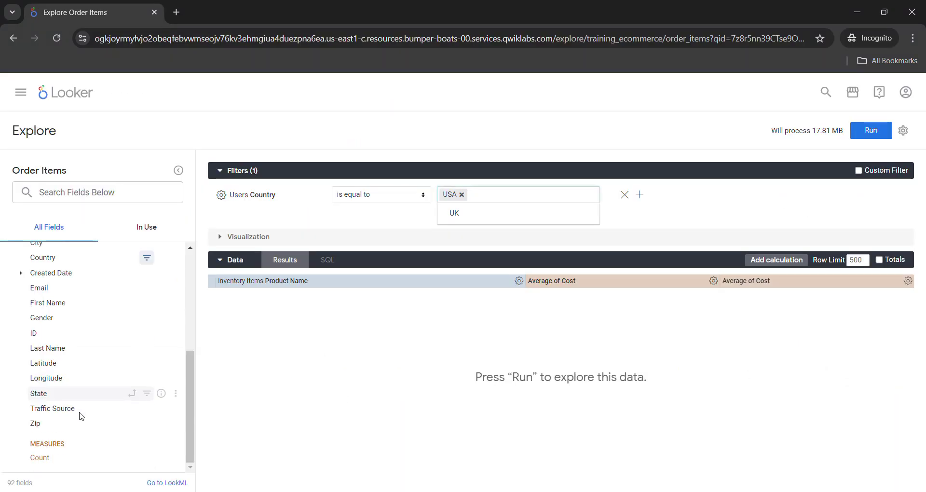
left_click(179, 393)
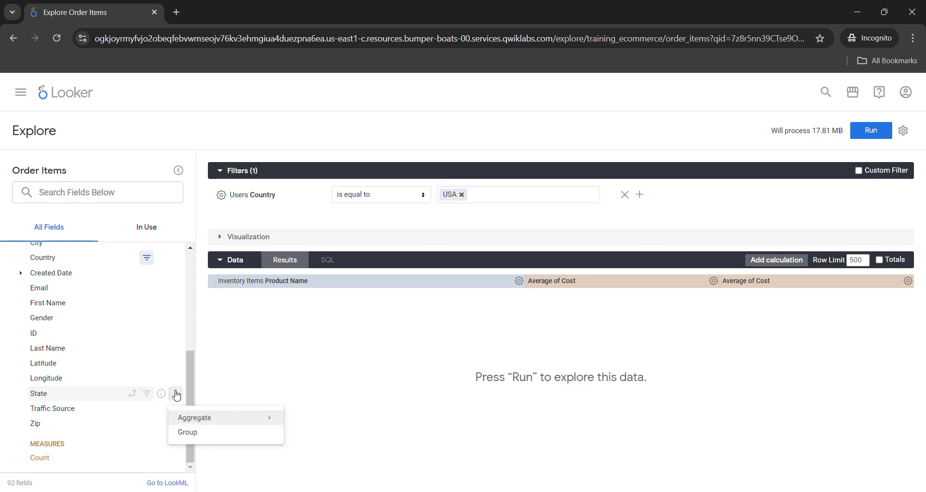
left_click(188, 432)
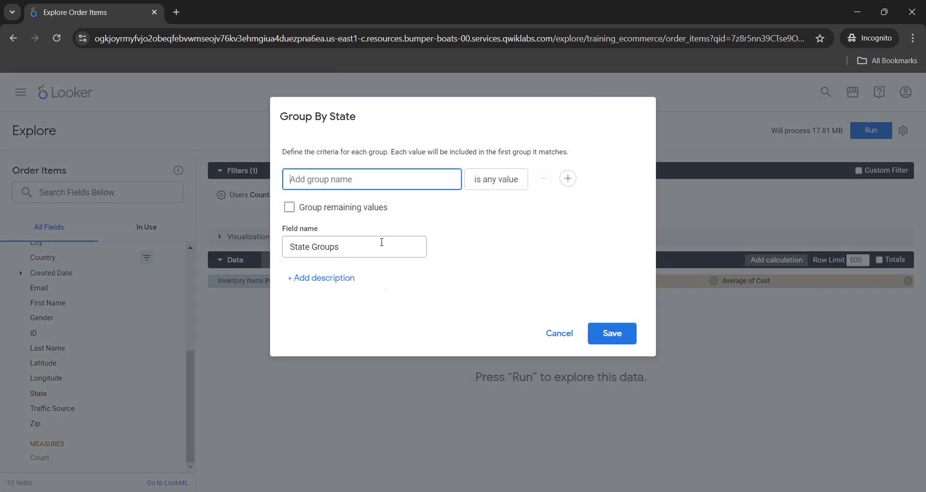
Copy the group name from the lab page and name the first group in the Group By State dialog Pacific Northwest
left_click(328, 443)
scroll(218, 391, "down", 3)
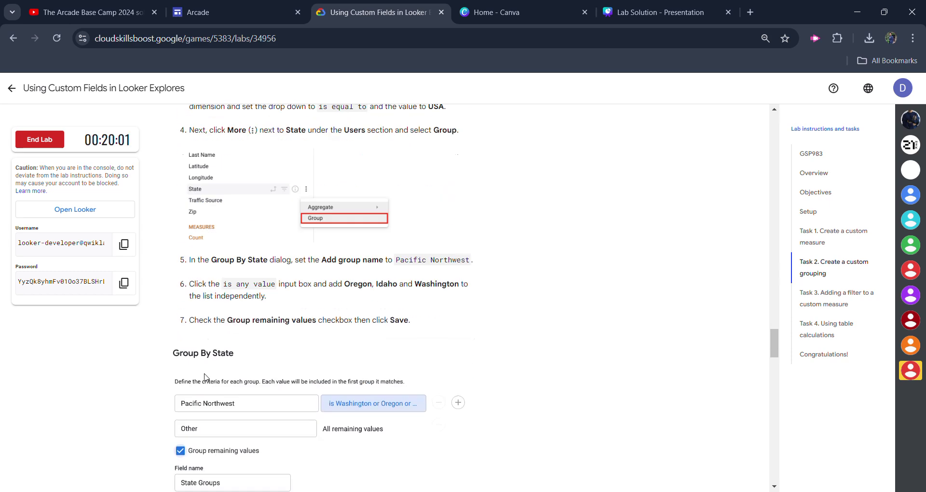
left_click_drag(397, 261, 472, 260)
key("ctrl+c")
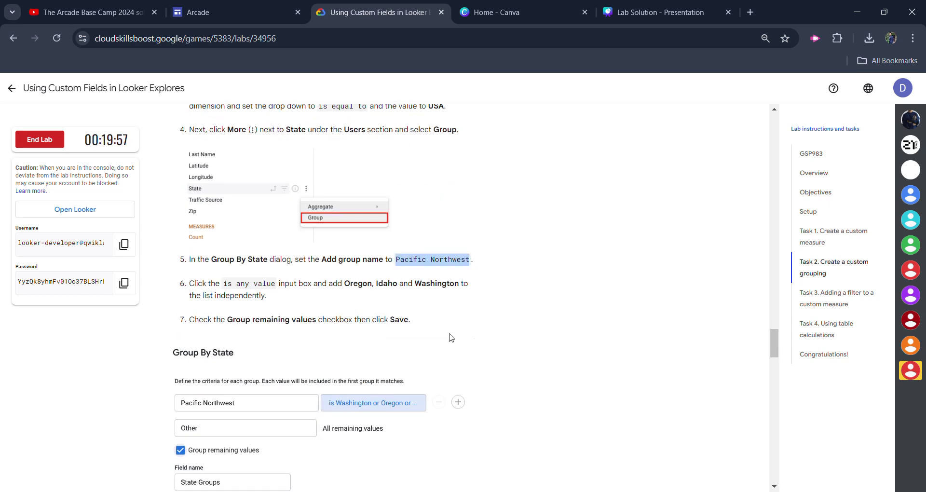
mouse_move(407, 482)
left_click(475, 430)
left_click(398, 187)
key("ctrl+v")
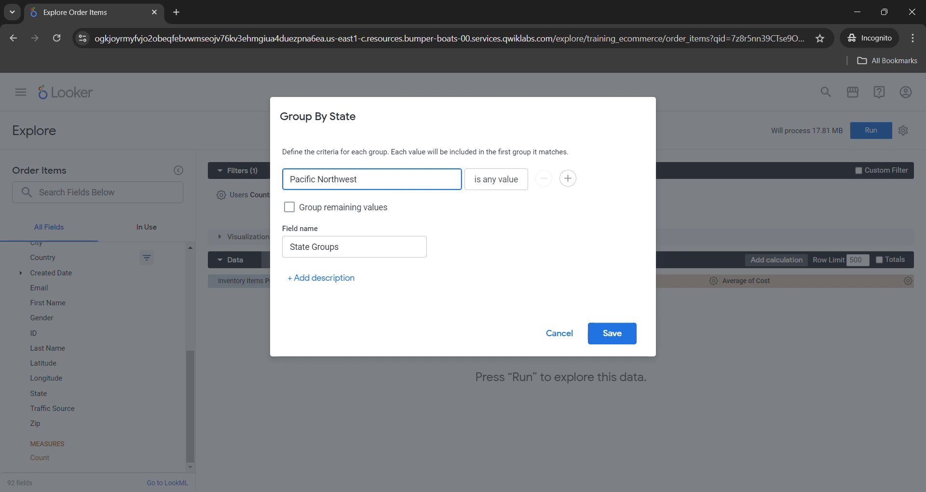
Copy Oregon from the lab page and add it as a value for the Pacific Northwest group in the Group By State dialog
mouse_move(407, 484)
left_click(296, 437)
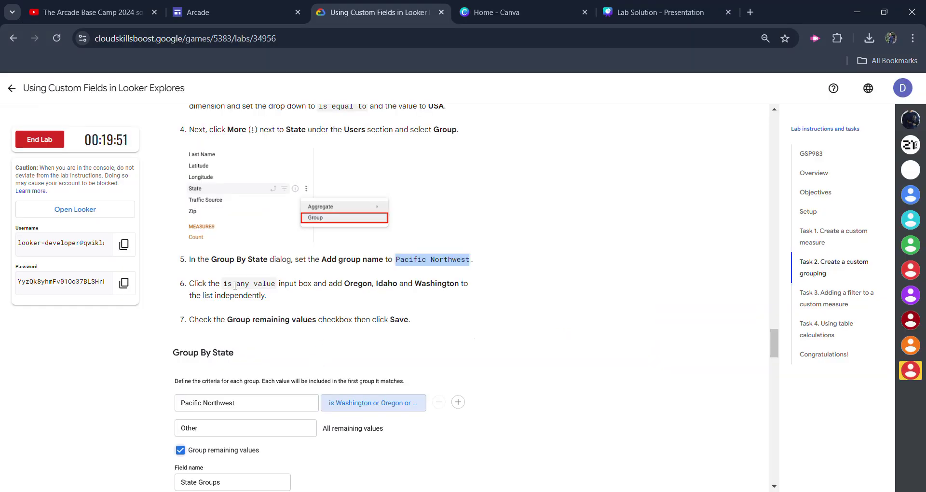
left_click(344, 284)
left_click_drag(344, 285, 440, 281)
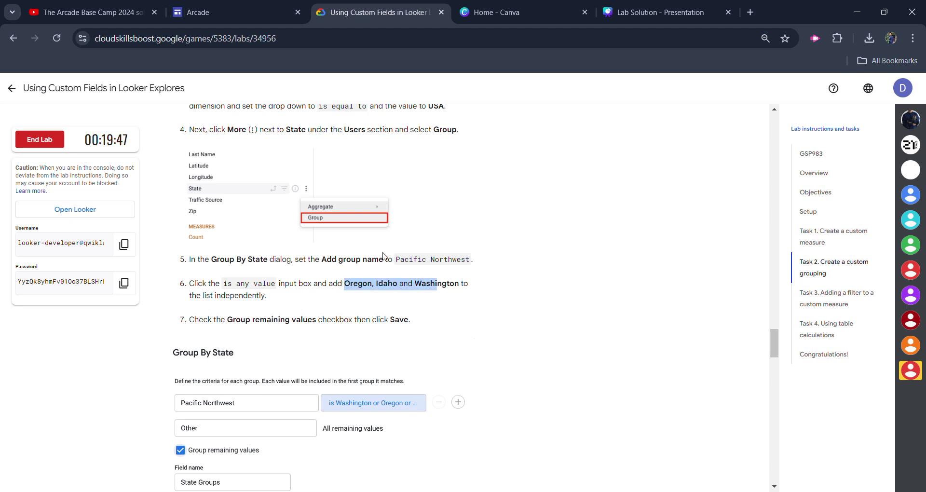
double_click(349, 286)
key("ctrl+c")
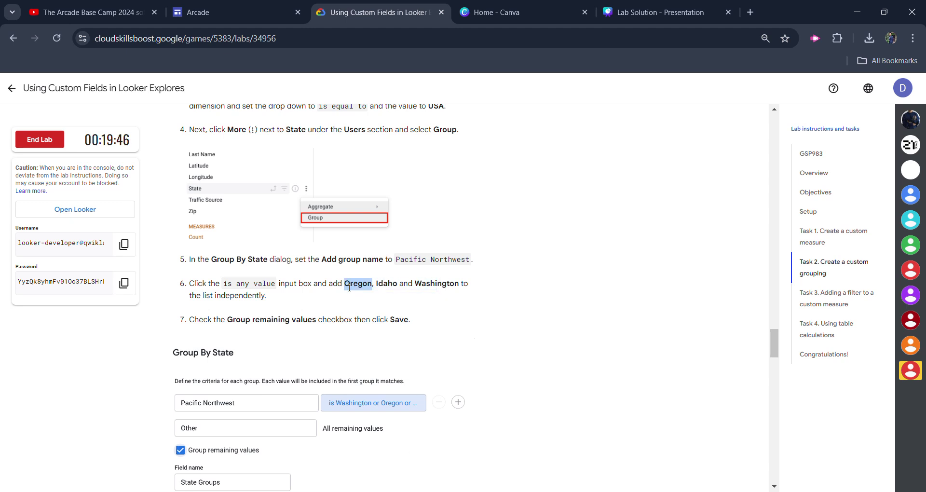
key("alt+Tab")
left_click(496, 179)
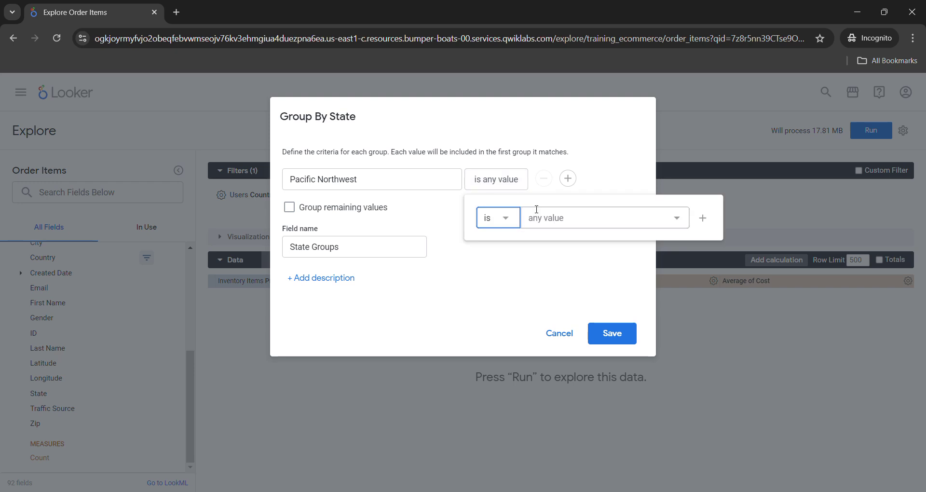
left_click(544, 218)
key("ctrl+v")
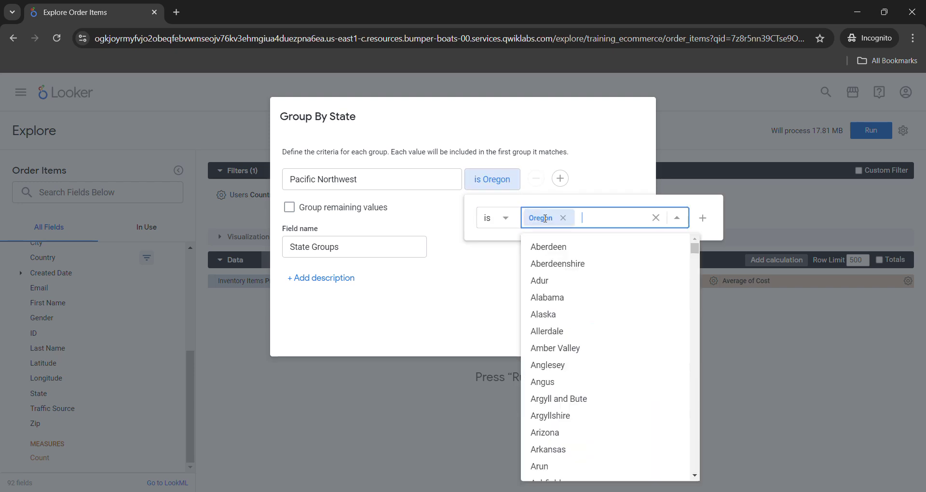
Copy Idaho from the lab page and add it to the Pacific Northwest group's values
key("alt+Tab")
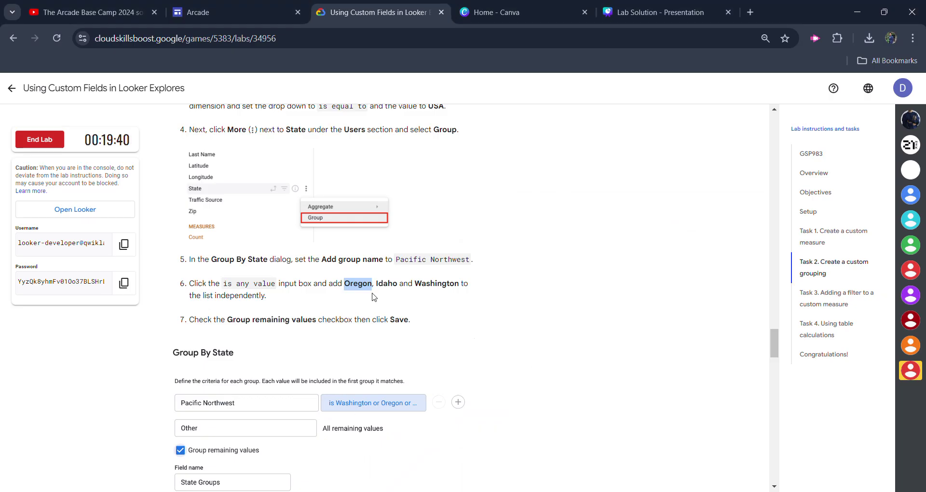
double_click(386, 284)
key("ctrl+c")
mouse_move(405, 487)
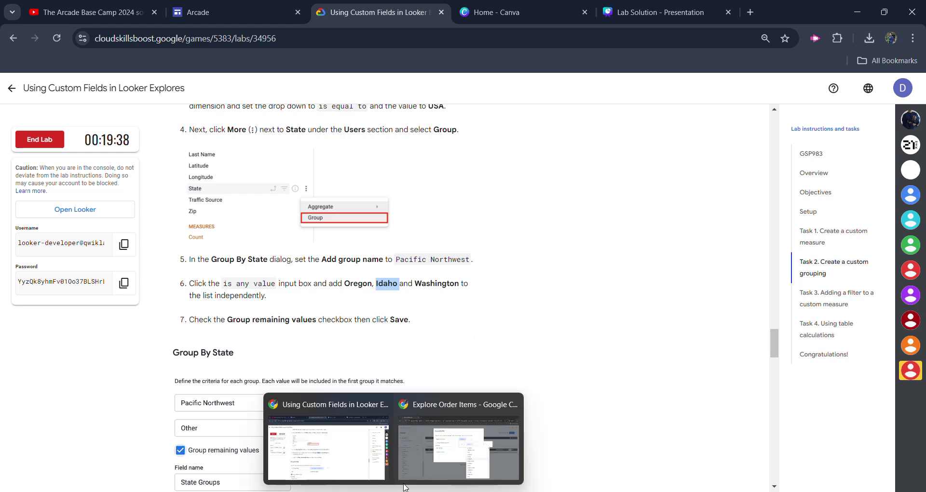
left_click(434, 444)
key("ctrl+v")
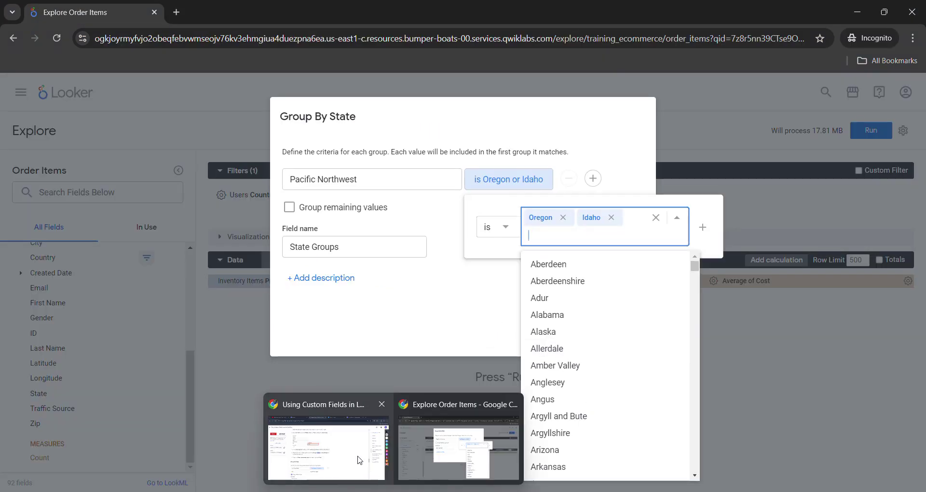
Copy Washington from the lab page and add it as the third Pacific Northwest value, then close the value list
left_click(308, 434)
double_click(436, 284)
key("ctrl+c")
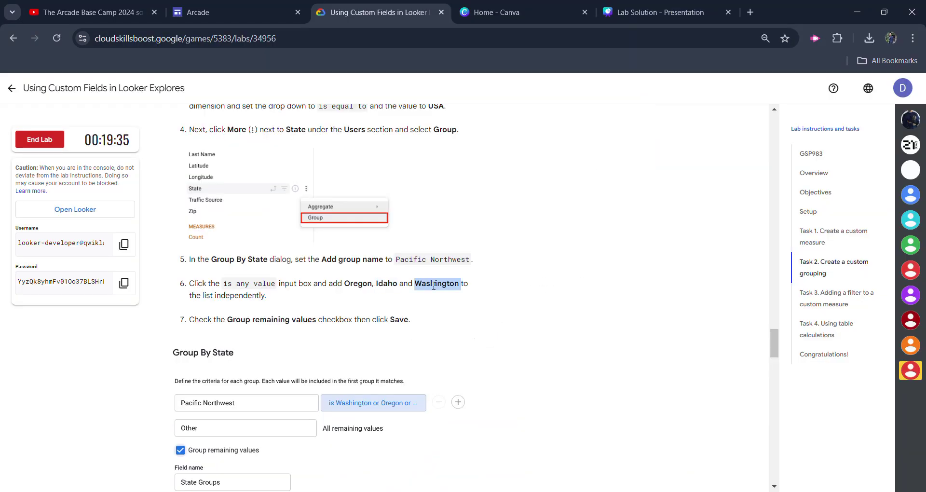
mouse_move(415, 488)
left_click(454, 420)
key("ctrl+v")
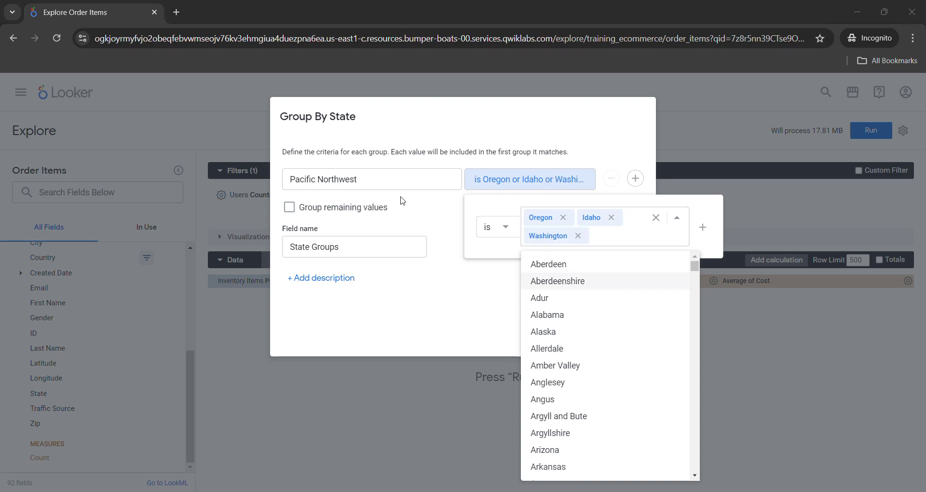
left_click(427, 302)
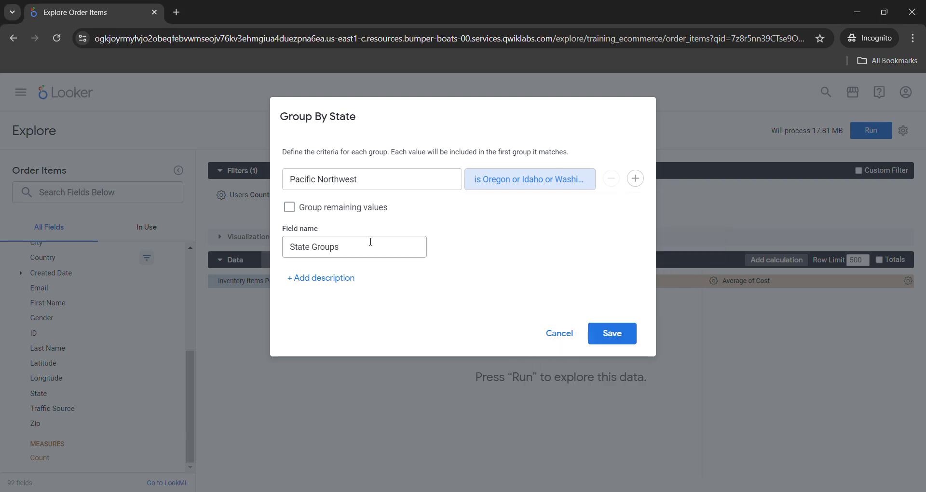
Group the remaining states as Other, save the State Groups field, and run the query
left_click(290, 206)
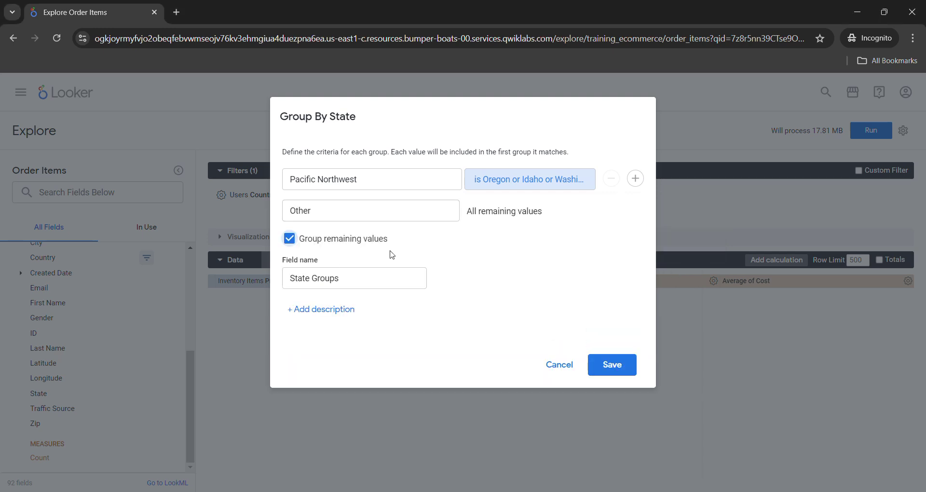
left_click(612, 368)
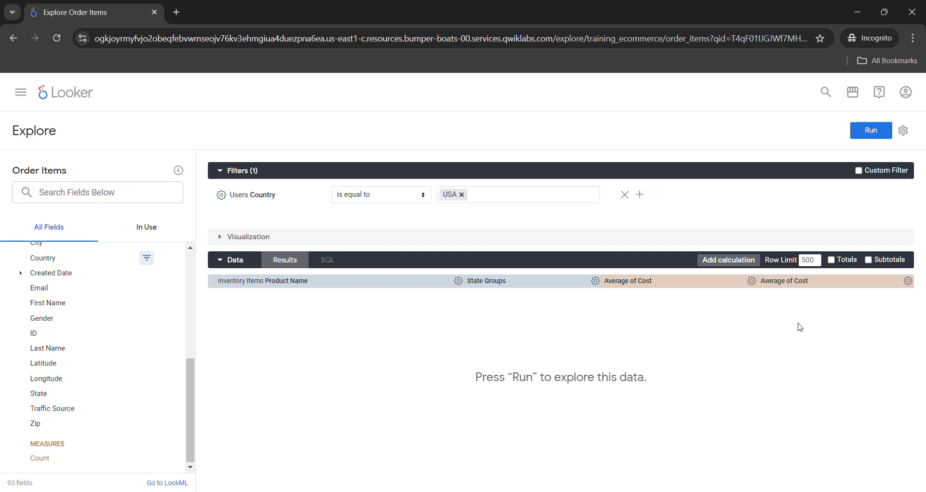
left_click(854, 135)
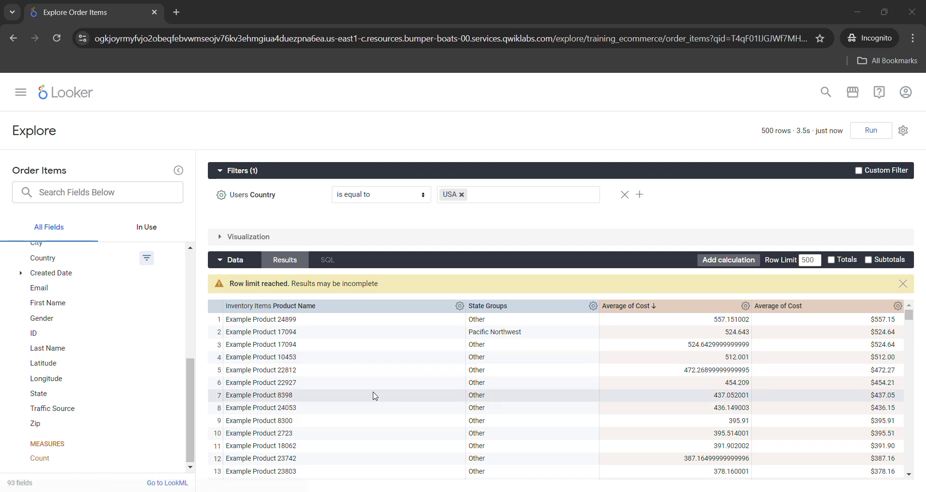
Filter by the lower Average of Cost custom measure with is greater than 200 and rerun the query
scroll(88, 387, "up", 5)
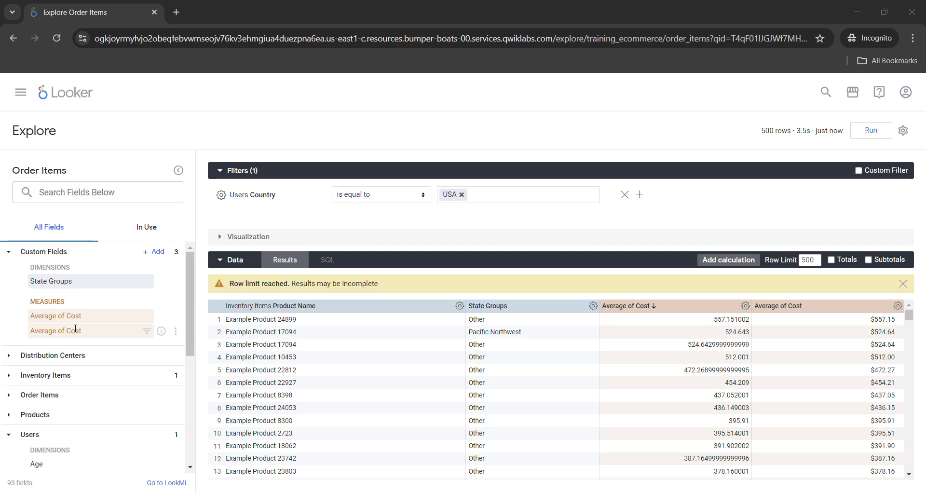
left_click(147, 331)
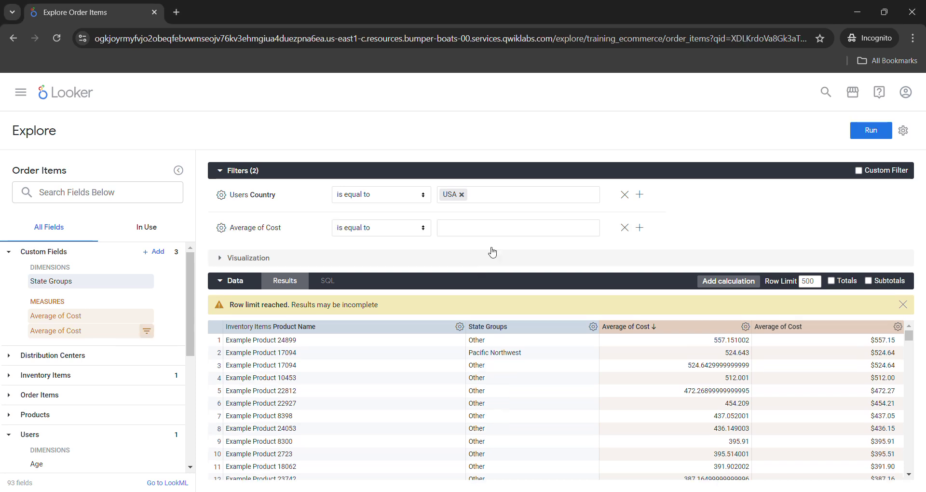
left_click(396, 234)
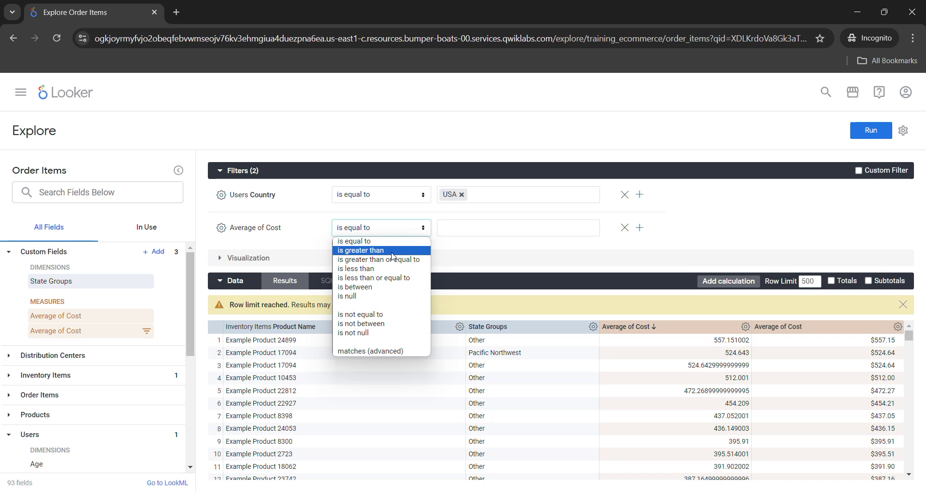
left_click(394, 251)
left_click(461, 228)
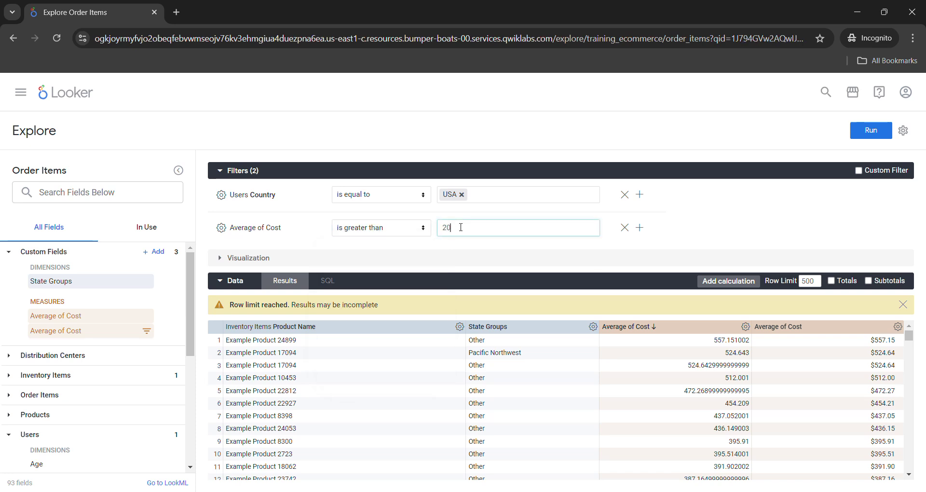
left_click(870, 130)
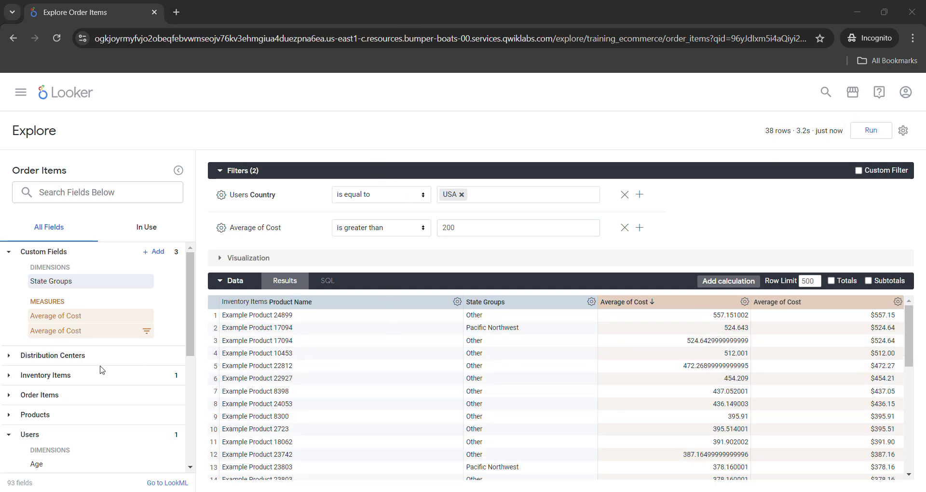
Collapse the Users fields, review the Task 3 and Task 4 instructions on the lab page, and return to the Looker Explore
left_click(7, 437)
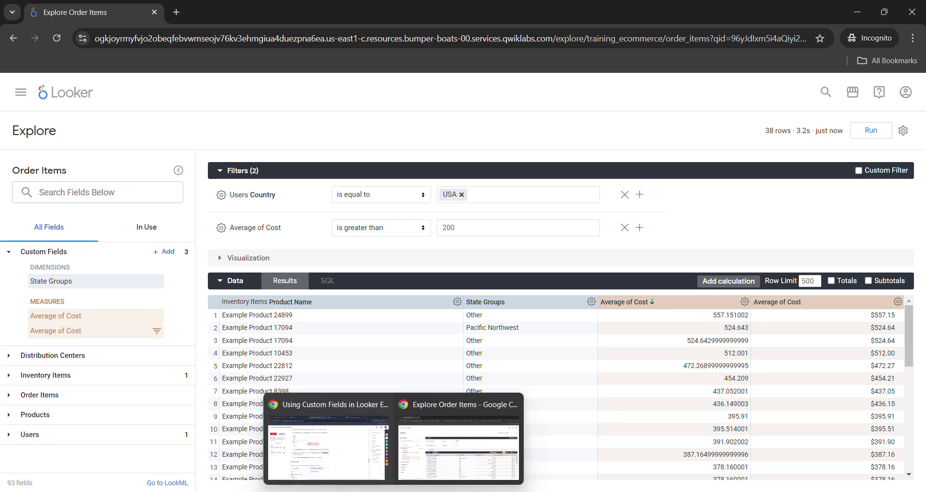
left_click(333, 443)
scroll(333, 369, "down", 5)
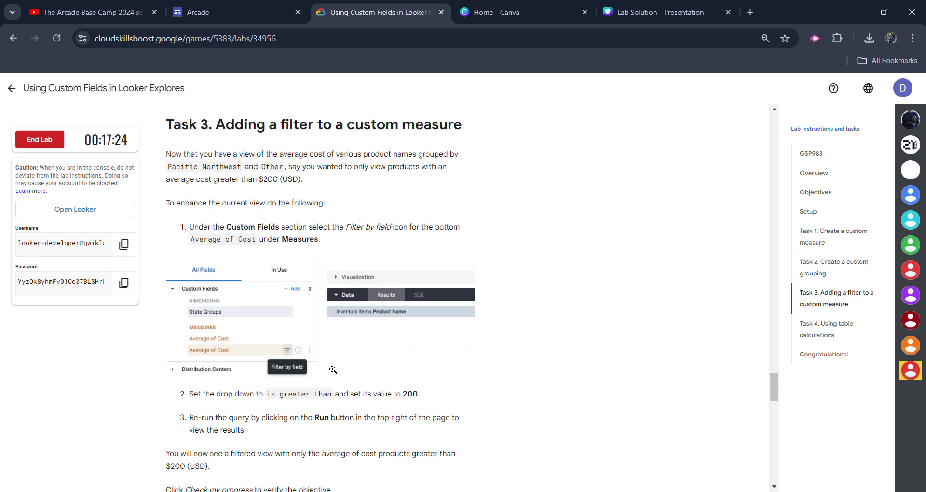
scroll(331, 369, "down", 15)
scroll(285, 359, "up", 3)
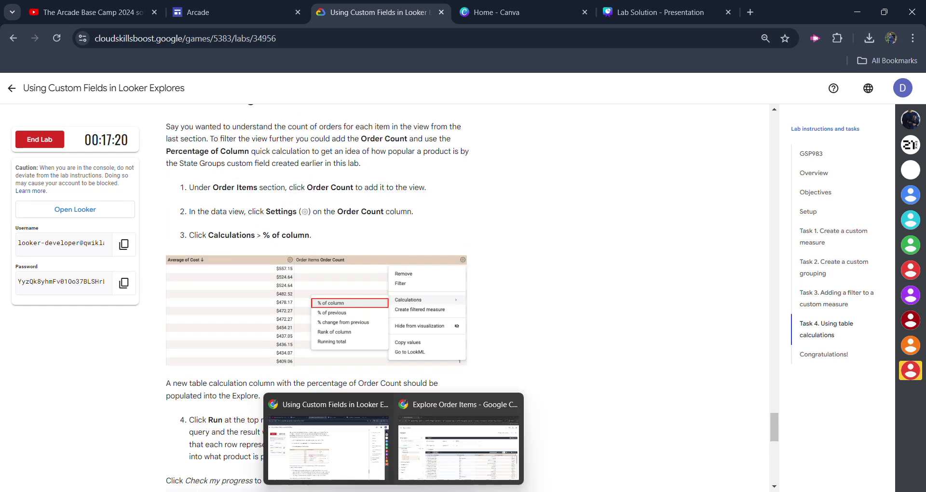
left_click(463, 436)
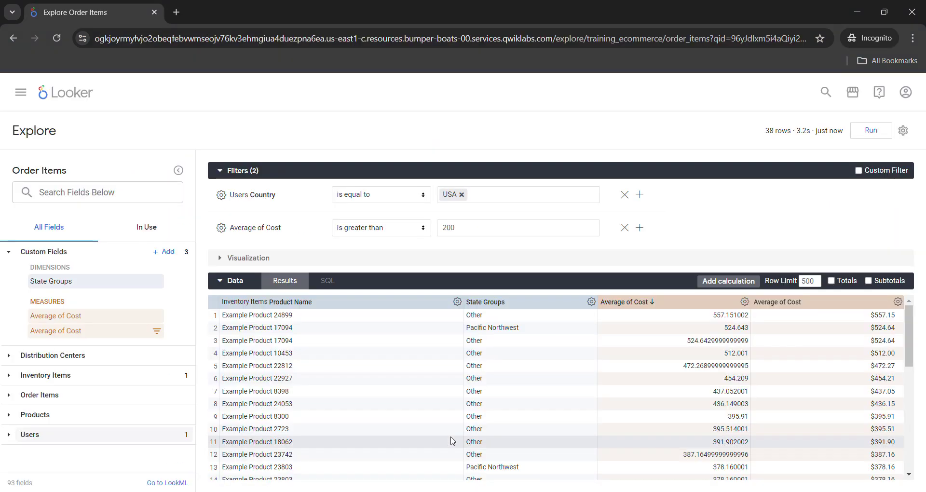
Expand the Order Items fields down to the measures and recheck the Order Count instructions on the lab page
left_click(25, 395)
scroll(27, 410, "down", 1)
scroll(27, 413, "down", 3)
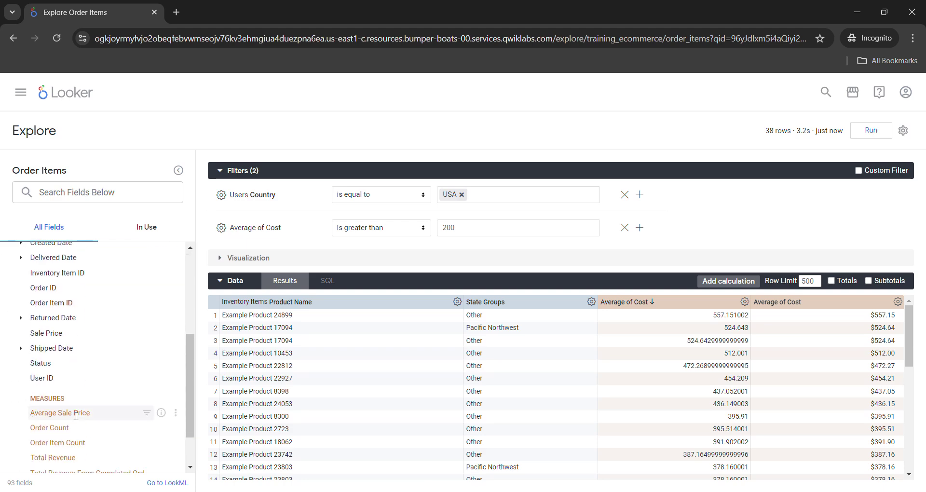
mouse_move(363, 479)
left_click(311, 436)
left_click_drag(344, 219, 355, 227)
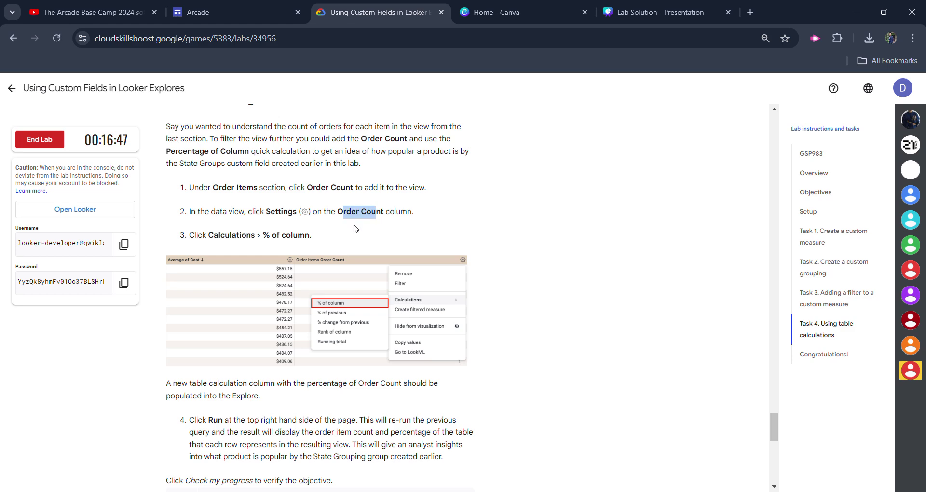
mouse_move(395, 486)
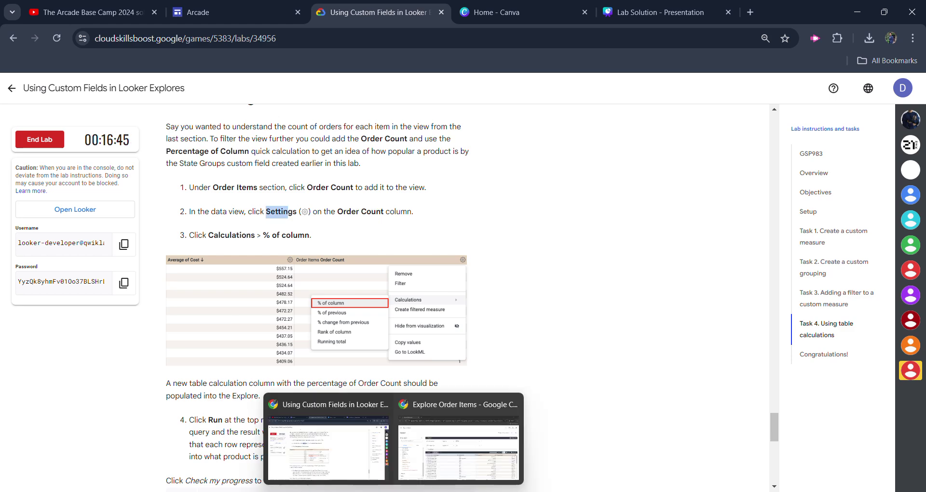
left_click(531, 436)
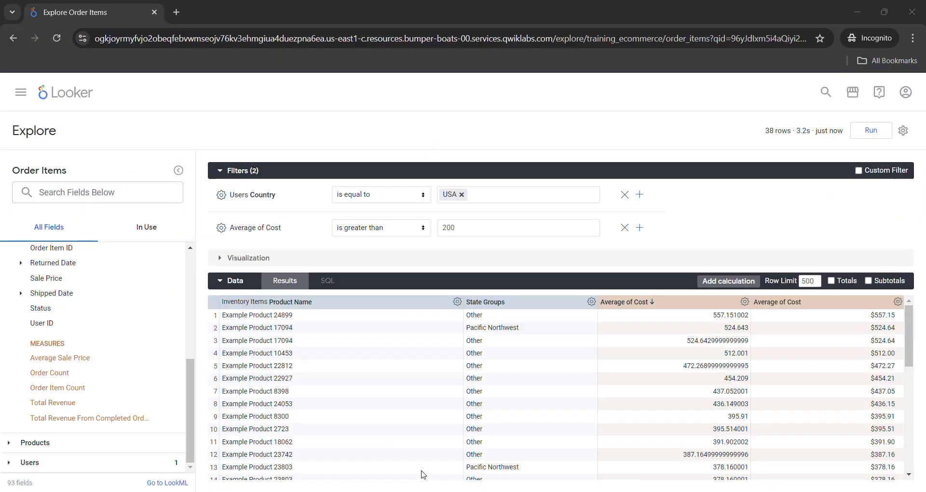
Add the Order Count measure with a % of column calculation and run the query
left_click(41, 373)
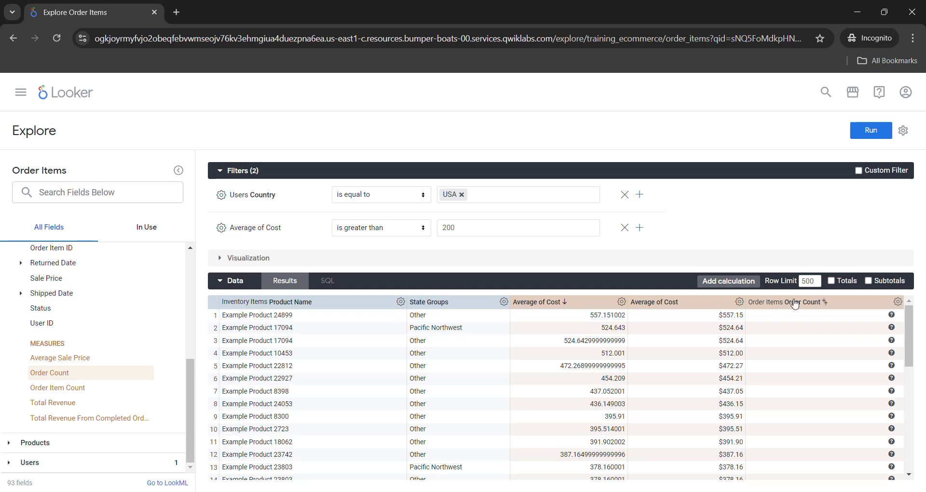
left_click(898, 302)
mouse_move(819, 362)
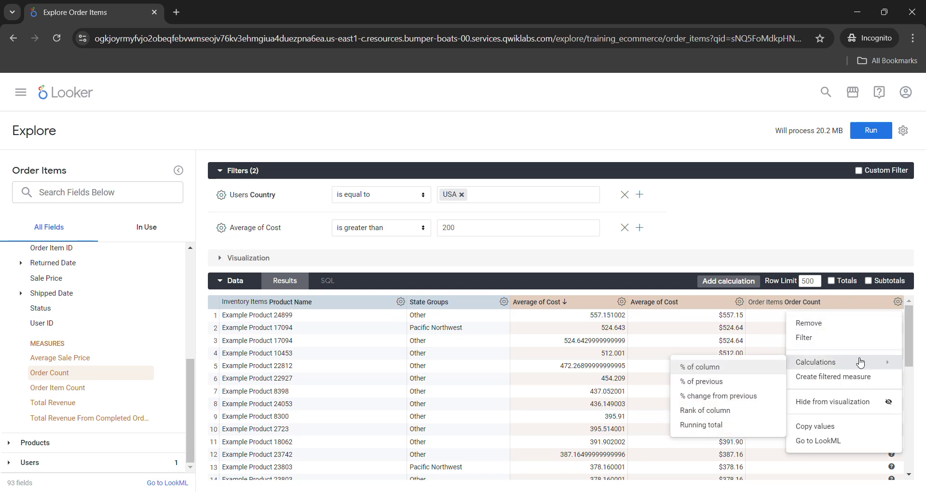
left_click(748, 366)
left_click(865, 131)
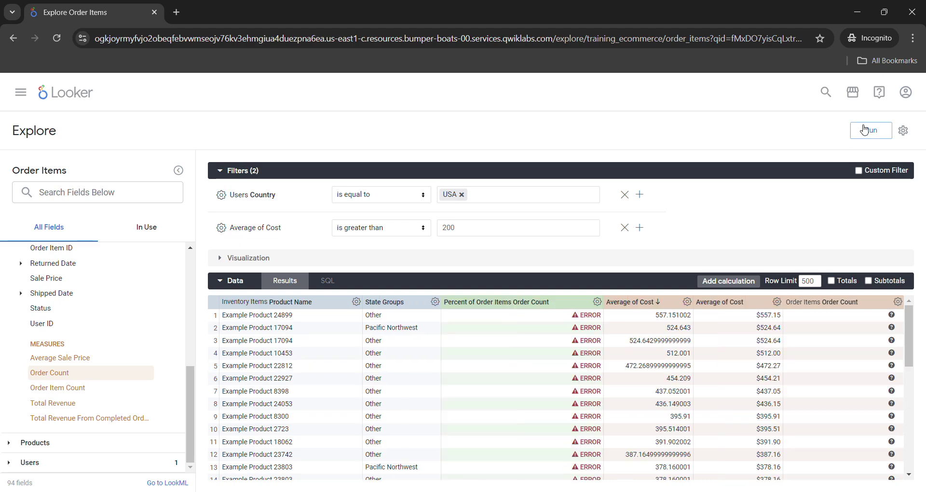
left_click(865, 131)
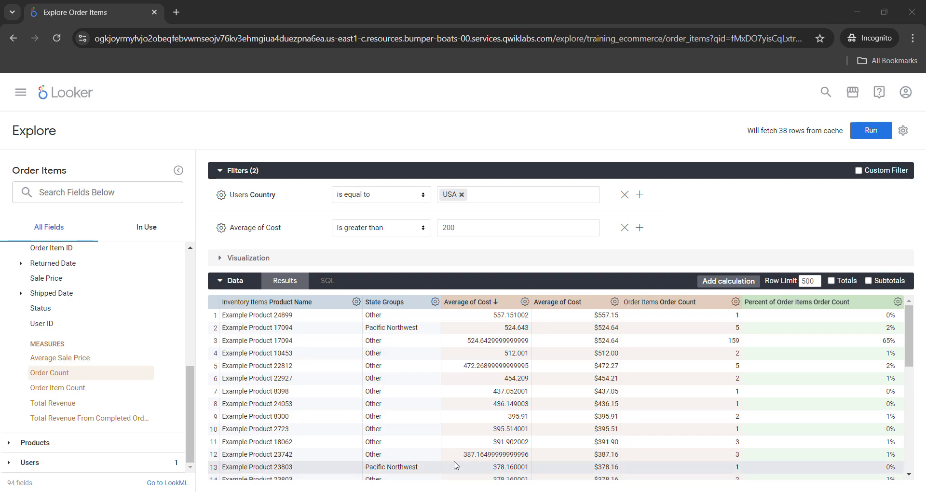
Switch to the lab page and check the progress of Task 3's Create a custom measure objective
mouse_move(391, 490)
left_click(381, 467)
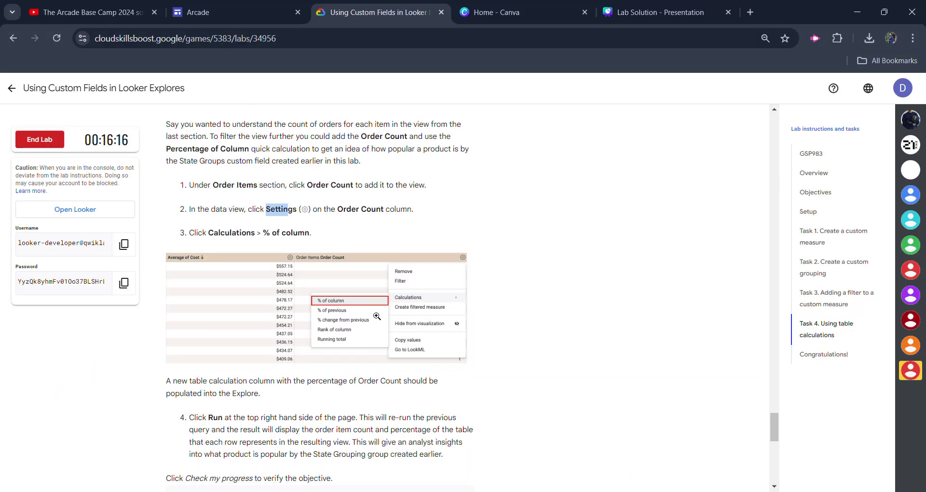
scroll(377, 319, "up", 20)
scroll(377, 320, "up", 15)
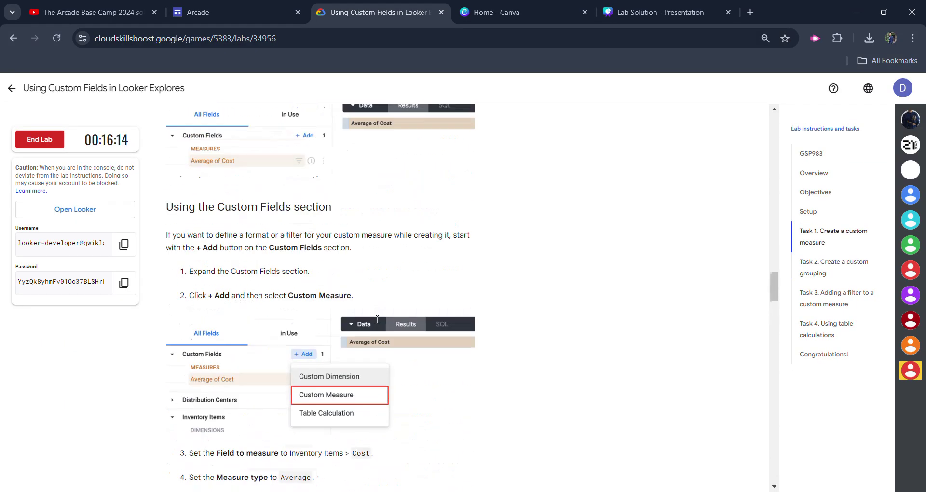
scroll(274, 289, "down", 15)
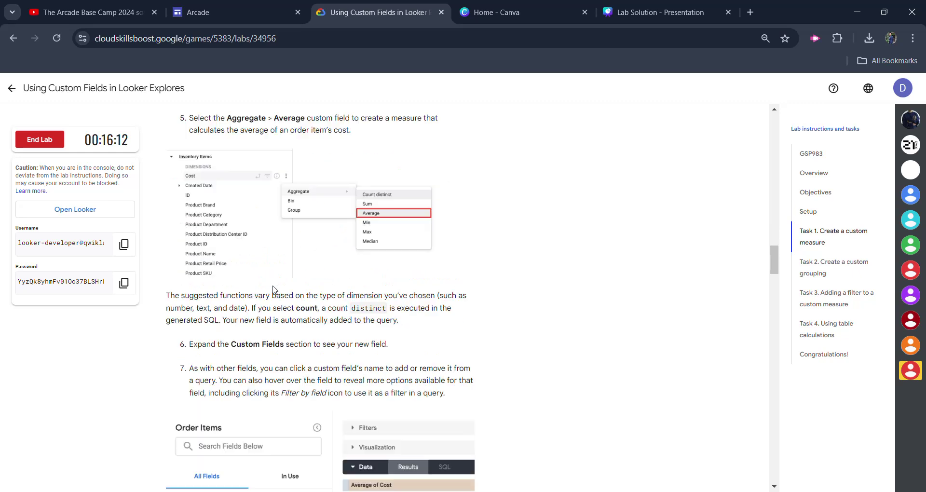
scroll(273, 286, "down", 15)
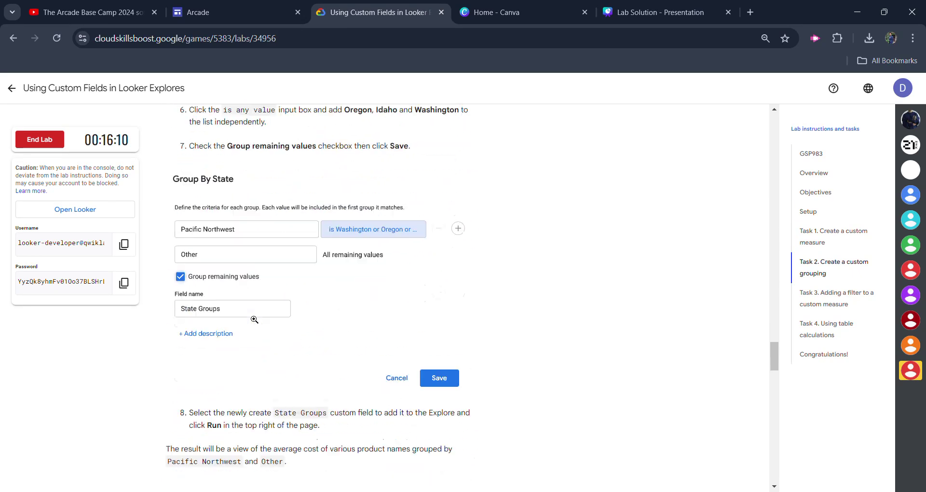
scroll(254, 319, "down", 1)
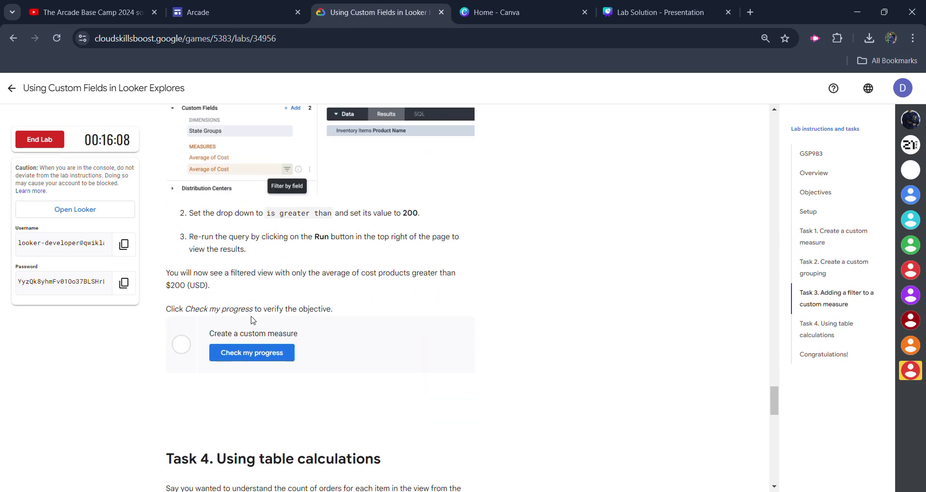
left_click(265, 357)
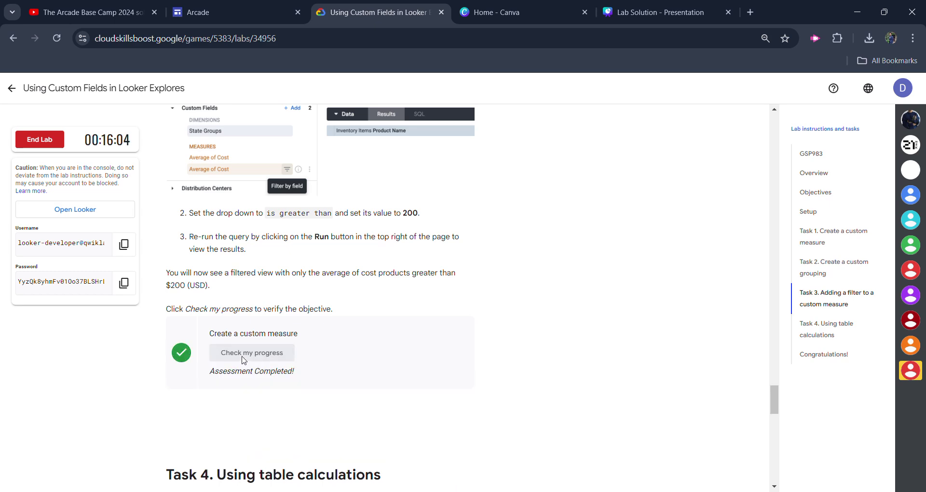
Check the progress of Task 4's Use the table calculations objective and read the feedback
scroll(243, 360, "down", 8)
scroll(243, 357, "down", 6)
scroll(246, 361, "up", 5)
left_click(247, 364)
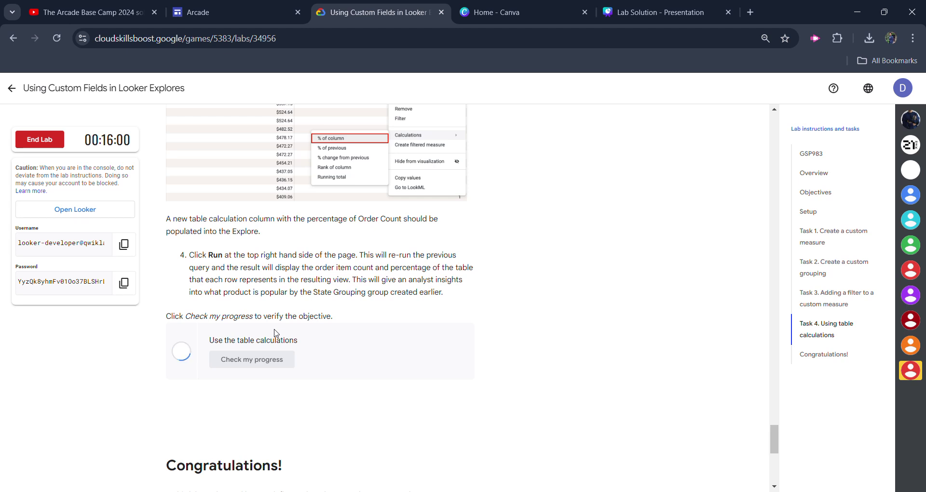
left_click(276, 360)
left_click_drag(241, 378, 356, 393)
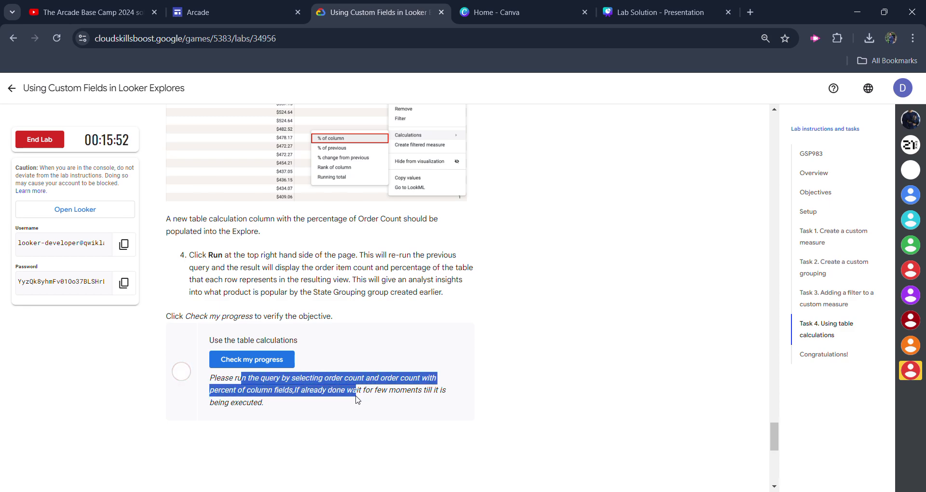
left_click(356, 393)
Return to the Looker Explore, add another % of column calculation on Order Count, and rerun the query
scroll(355, 392, "up", 4)
key("alt+Tab")
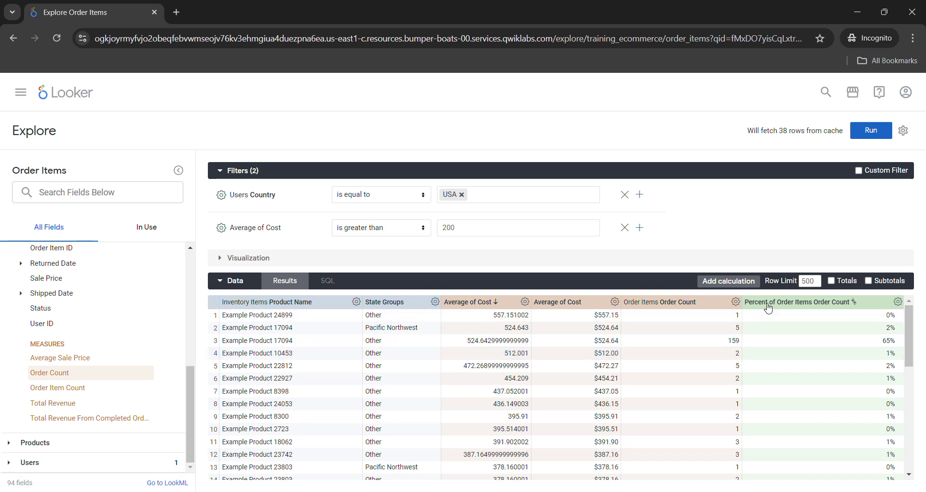
left_click(898, 301)
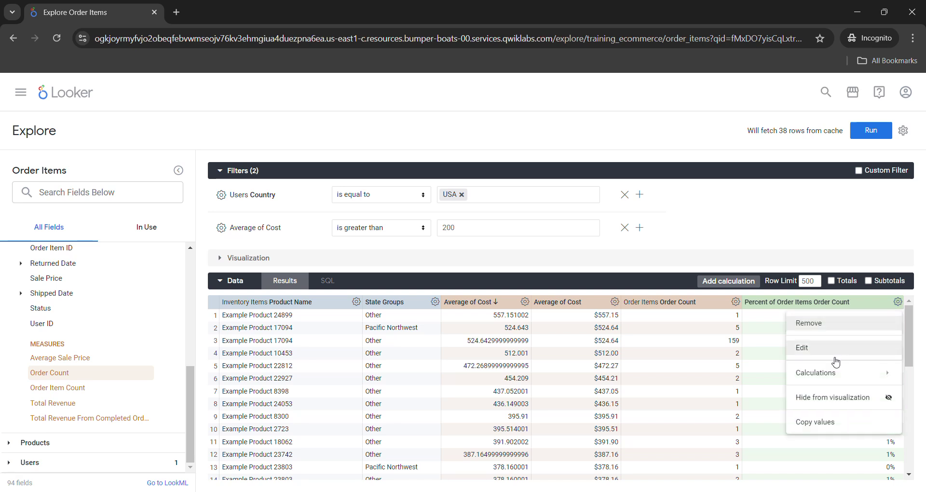
mouse_move(826, 384)
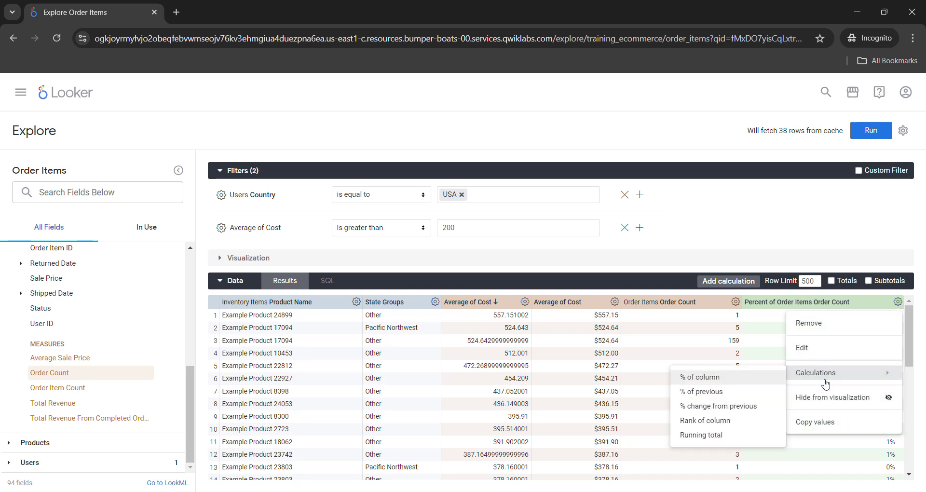
left_click(735, 302)
left_click(736, 302)
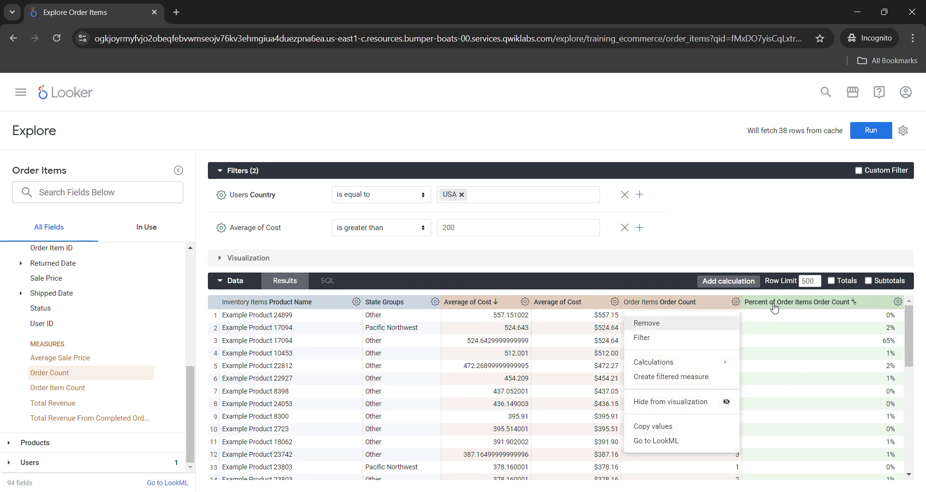
mouse_move(715, 362)
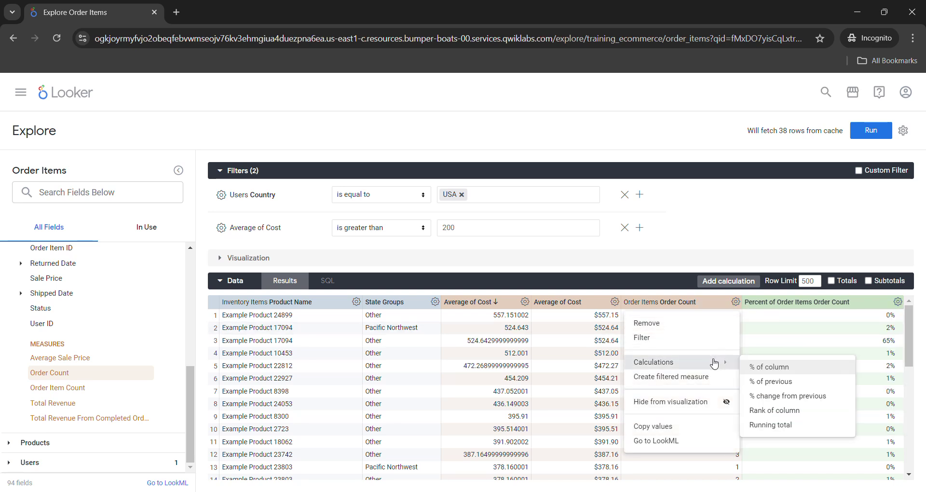
left_click(756, 370)
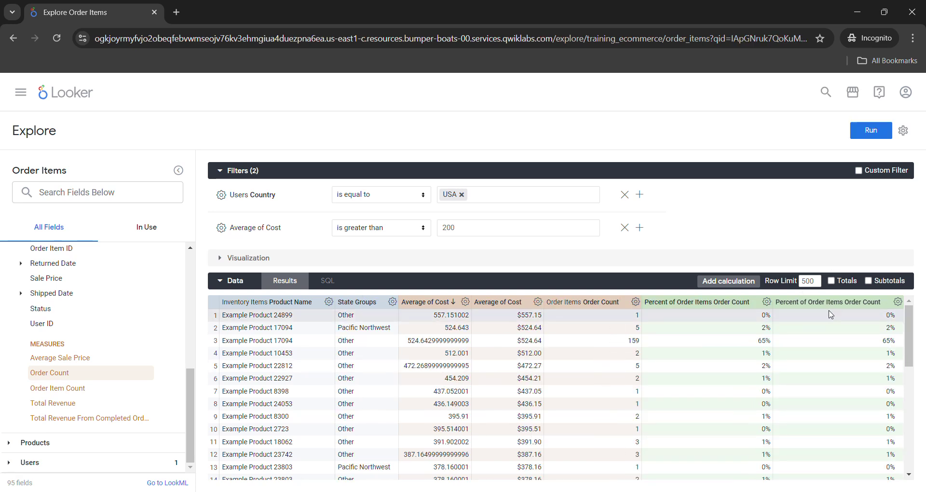
left_click(886, 133)
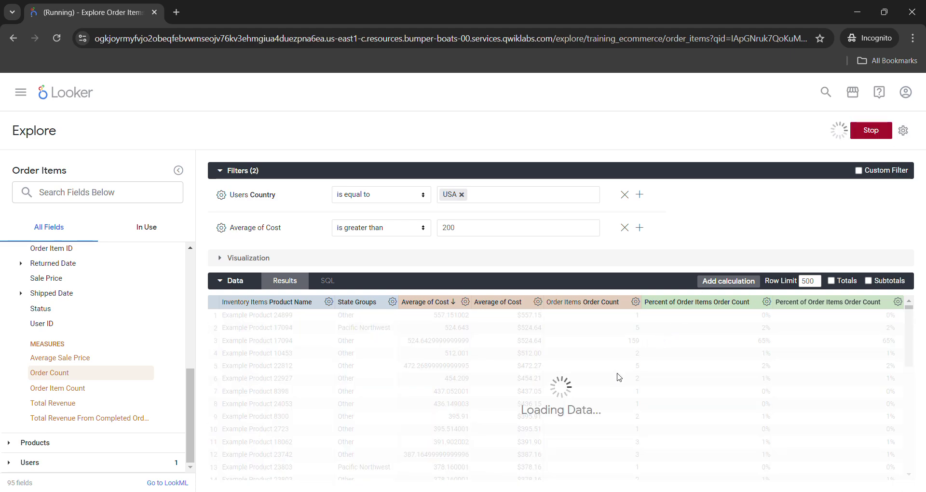
Go back to the lab page and recheck the progress of the Use the table calculations objective
mouse_move(420, 491)
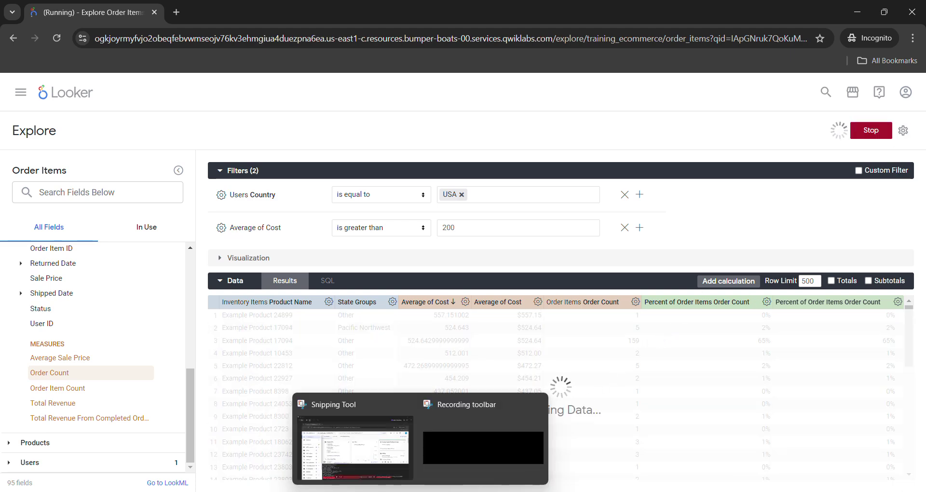
left_click(355, 424)
scroll(271, 375, "down", 5)
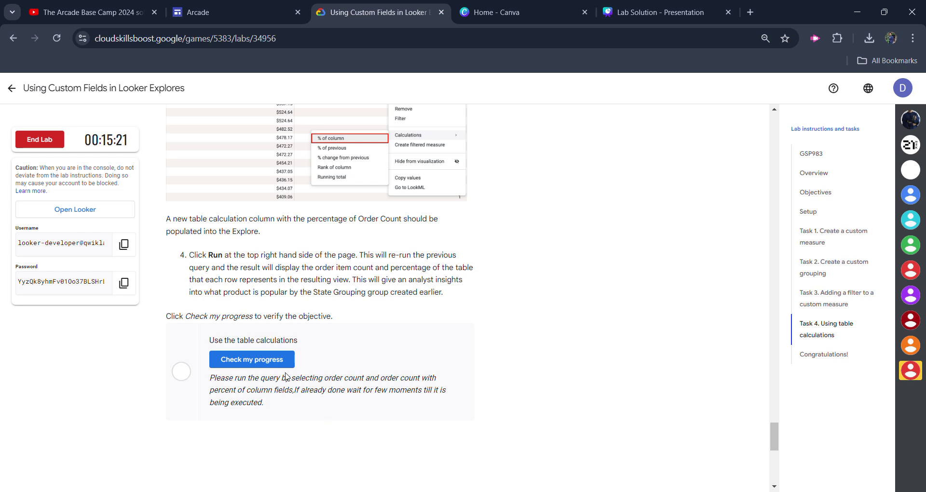
left_click_drag(300, 390, 403, 410)
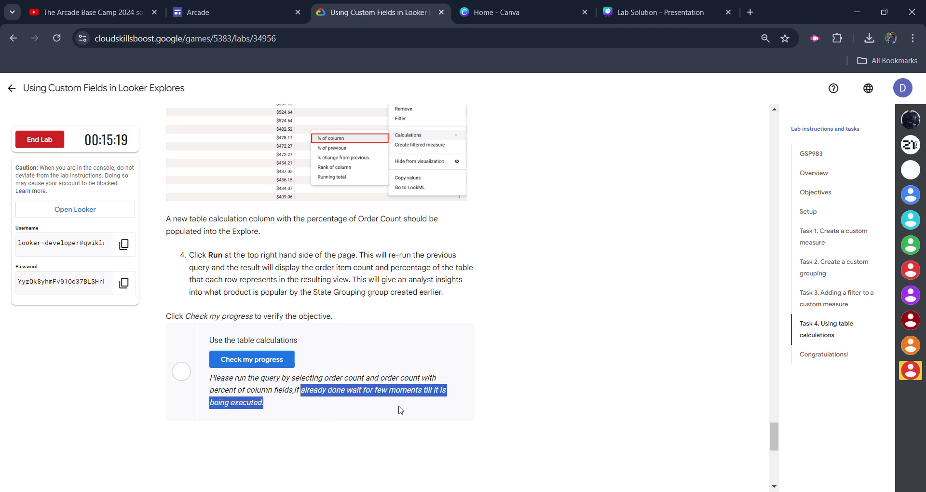
left_click(270, 359)
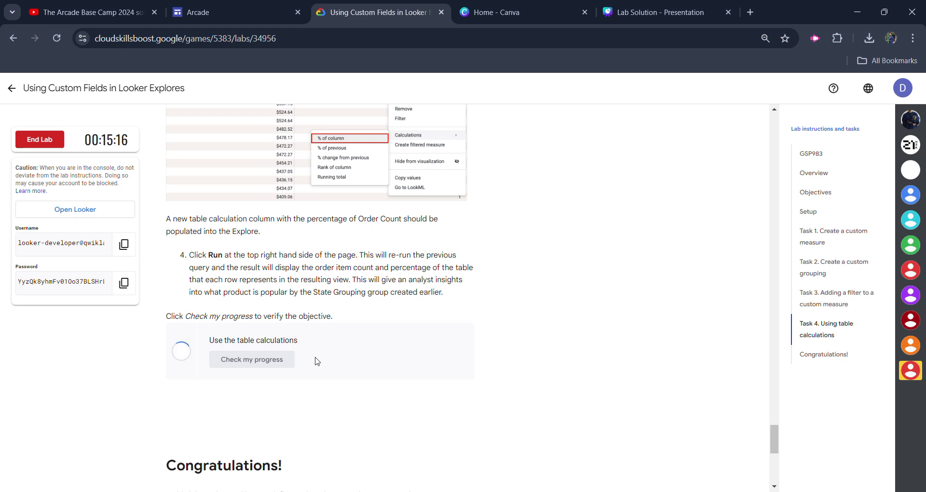
left_click_drag(306, 386, 241, 403)
left_click(243, 405)
left_click_drag(279, 466, 197, 462)
left_click(192, 431)
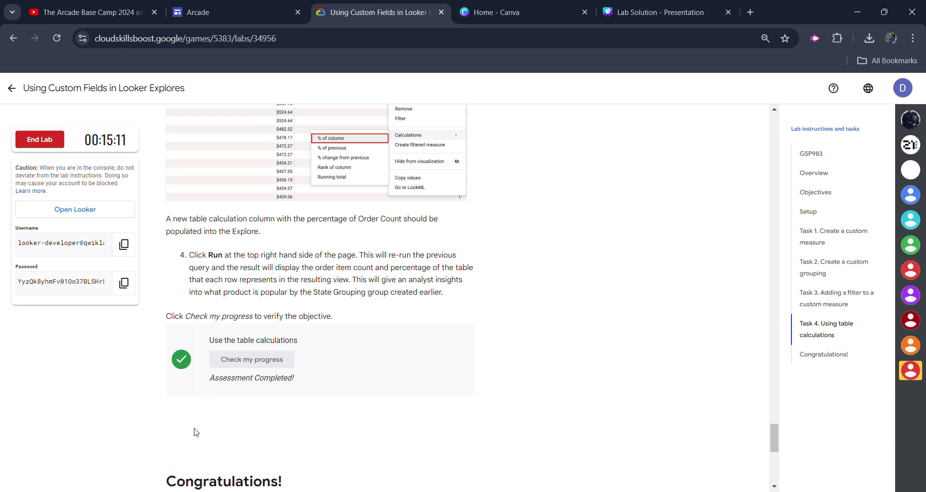
End the lab and submit a five-star satisfaction rating without comments
left_click(60, 148)
left_click(550, 316)
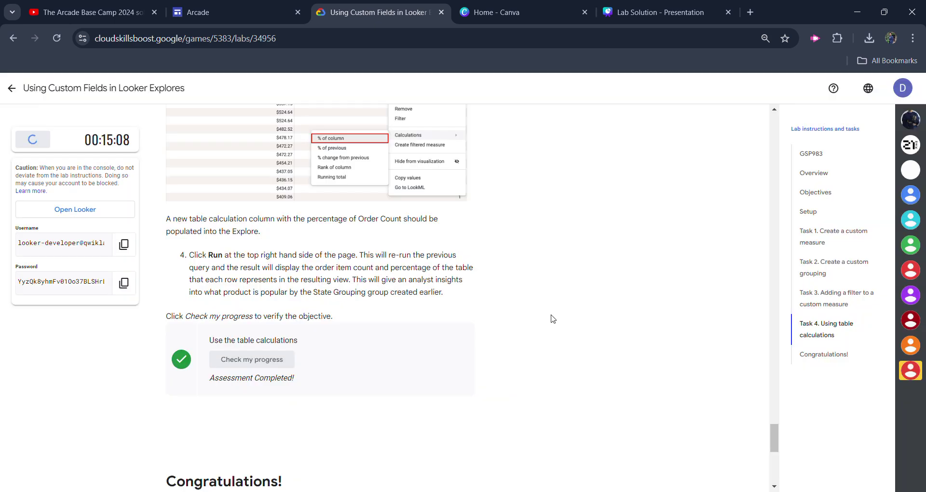
left_click(394, 263)
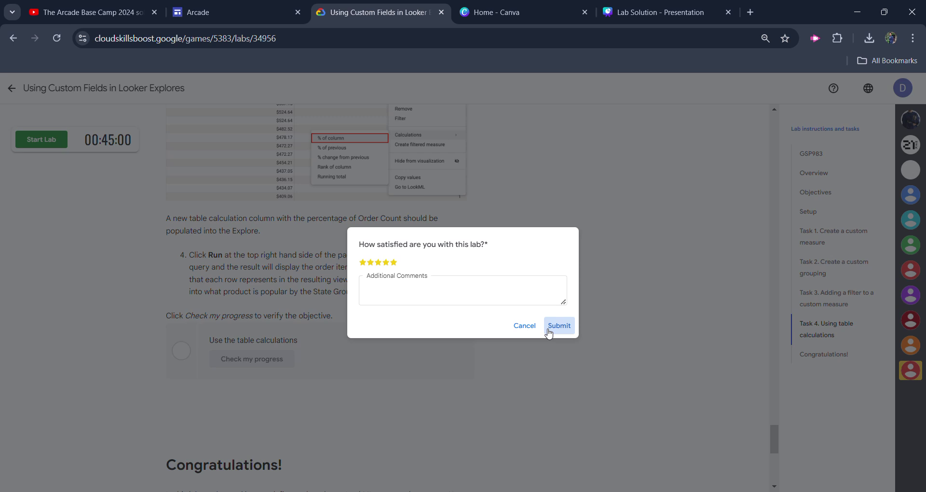
left_click(549, 326)
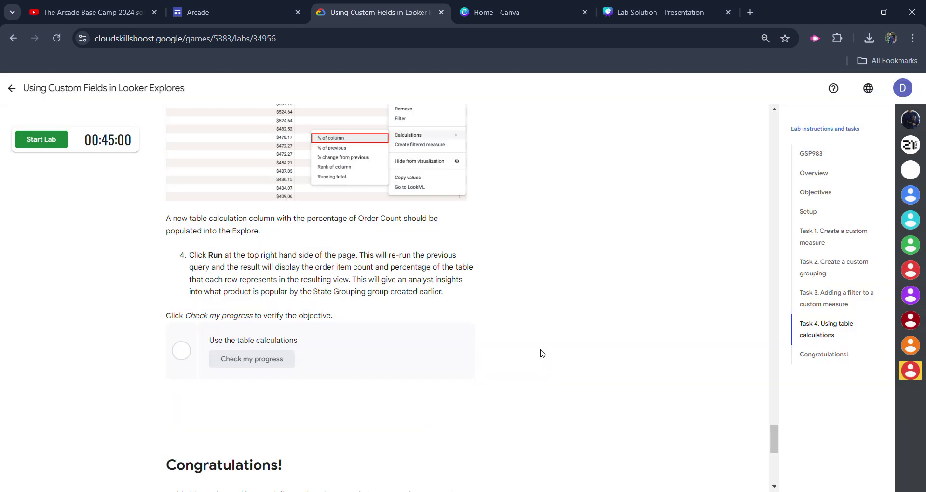
Return to The Arcade Base Camp August 2024 page and expand the Level Up! module to review its labs
left_click(12, 88)
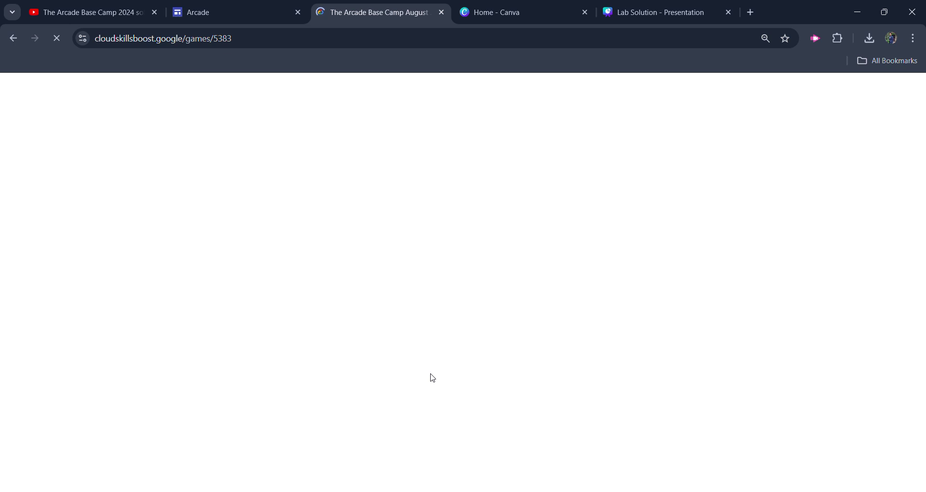
scroll(430, 377, "down", 15)
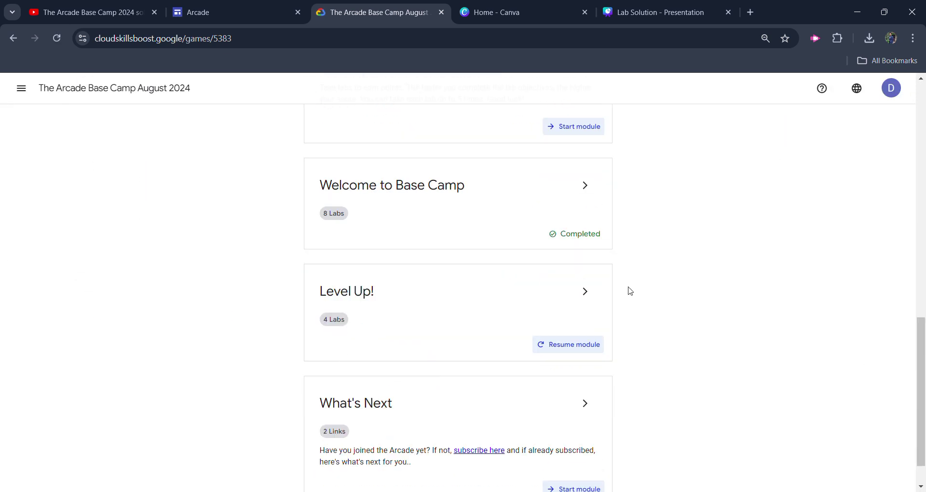
left_click(577, 296)
scroll(444, 386, "down", 5)
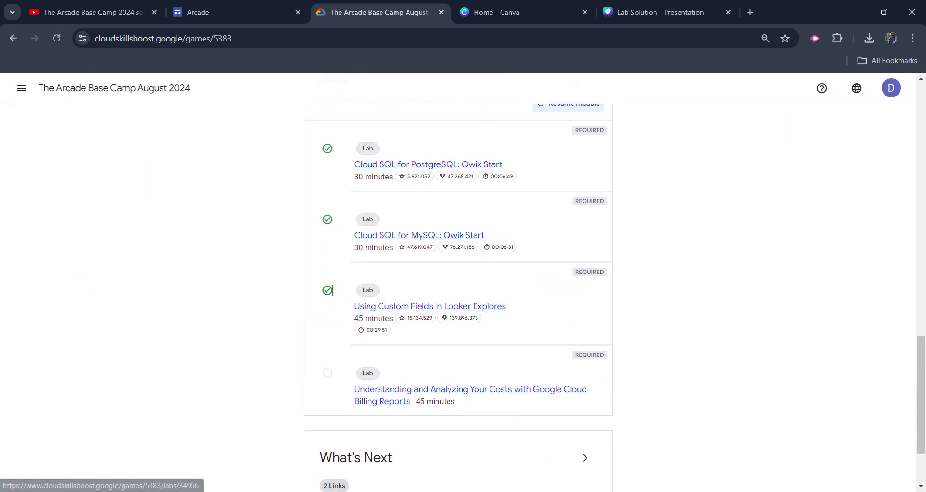